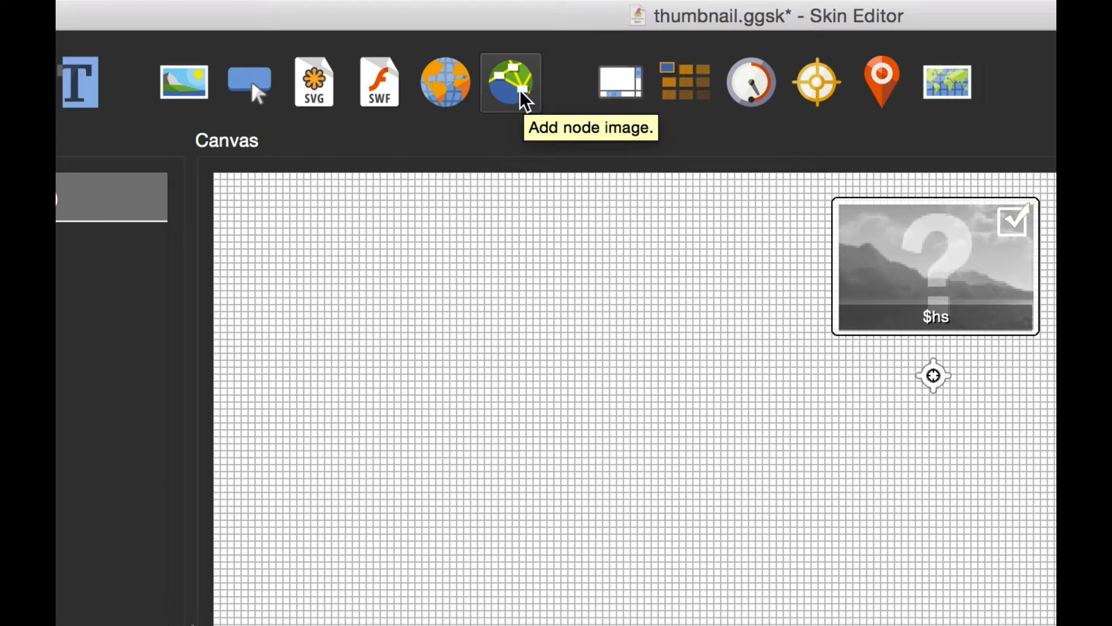
Add a node image and place it near the canvas's upper-left corner, at about X 26, Y 28 pixels.
left_click(524, 101)
left_click(315, 271)
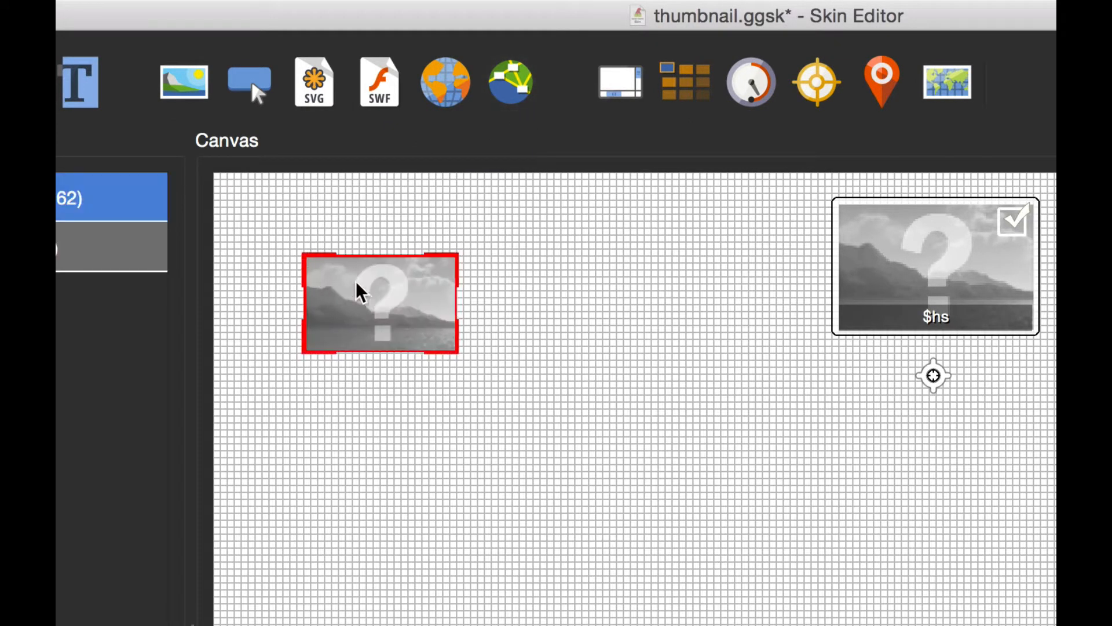
left_click_drag(356, 283, 308, 246)
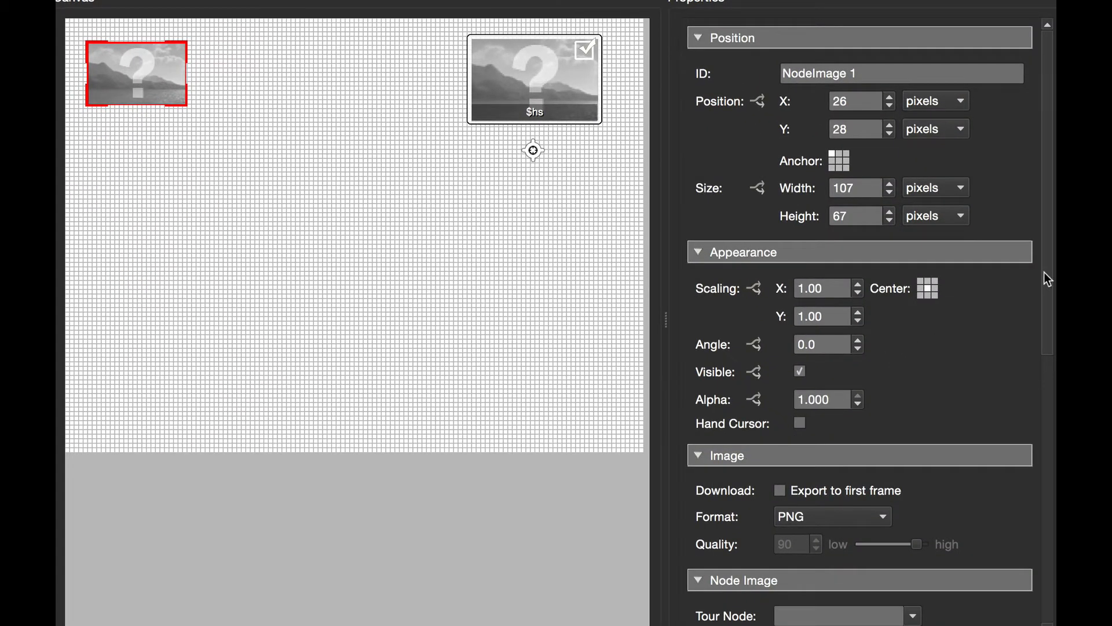
Assign the East Court panorama as the node image's tour node.
left_click_drag(1044, 272, 1047, 489)
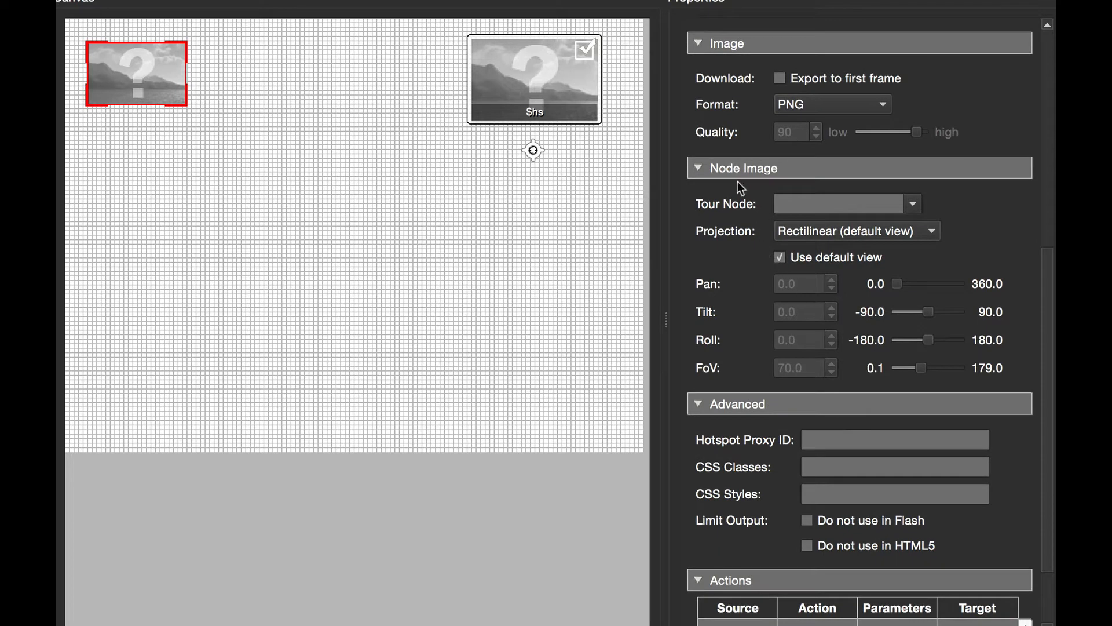
left_click(884, 230)
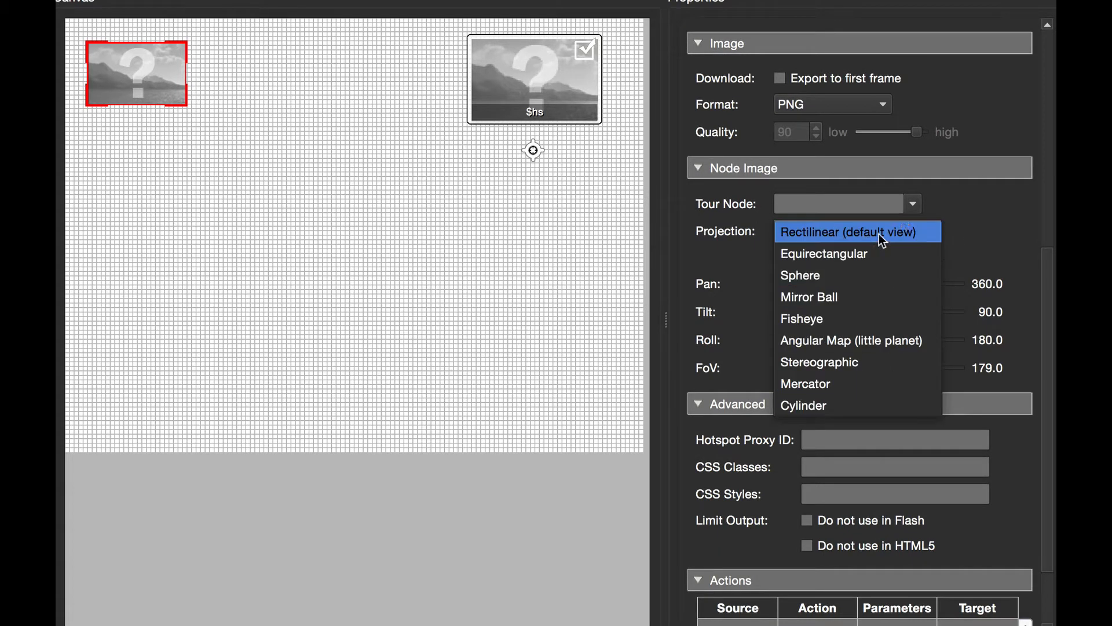
left_click(911, 209)
left_click(909, 205)
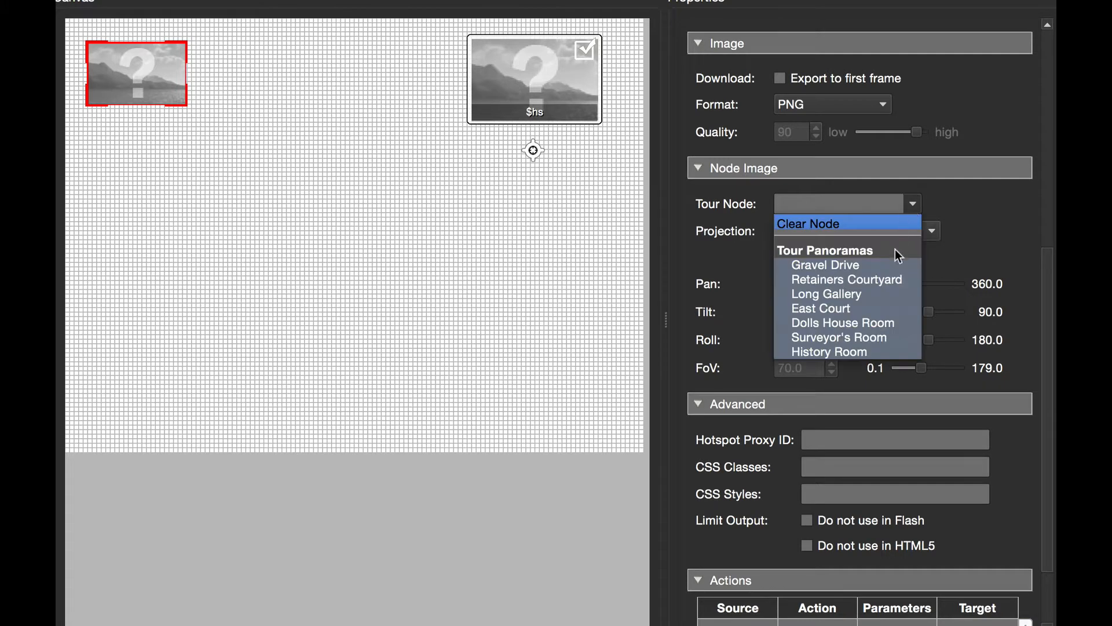
left_click(874, 311)
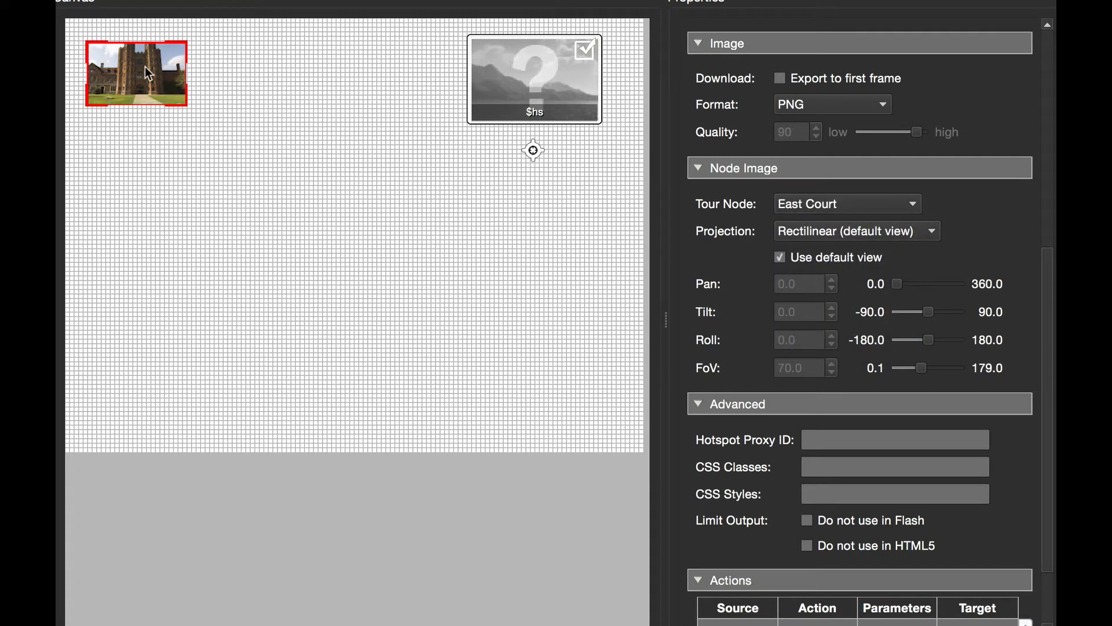
Set the node image's projection to Mirror Ball, and switch its default view off and back on.
left_click(853, 237)
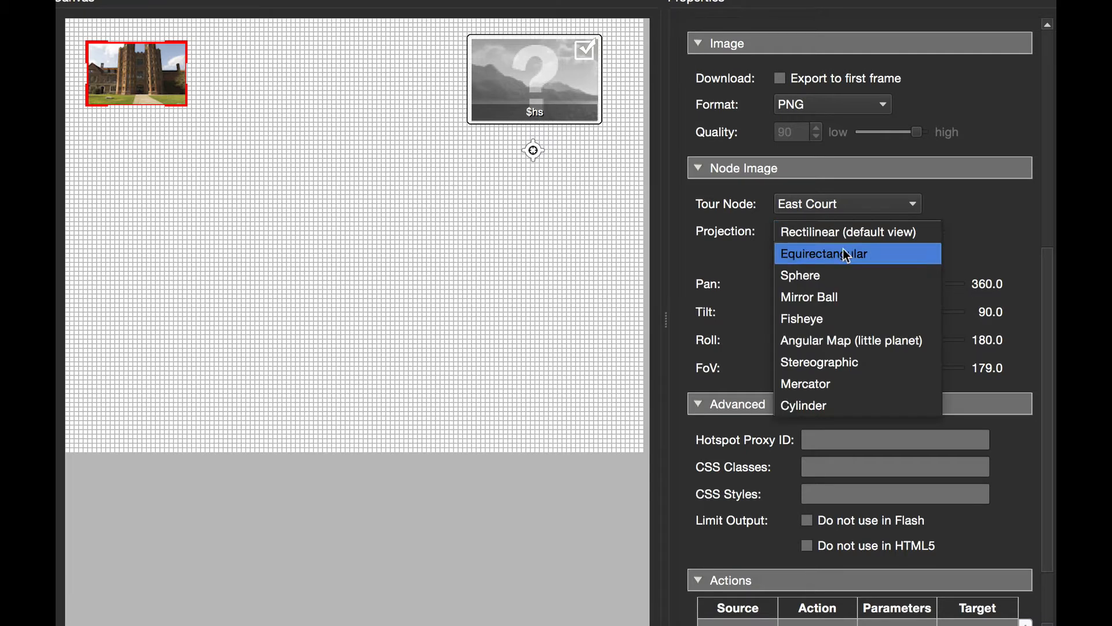
left_click(843, 301)
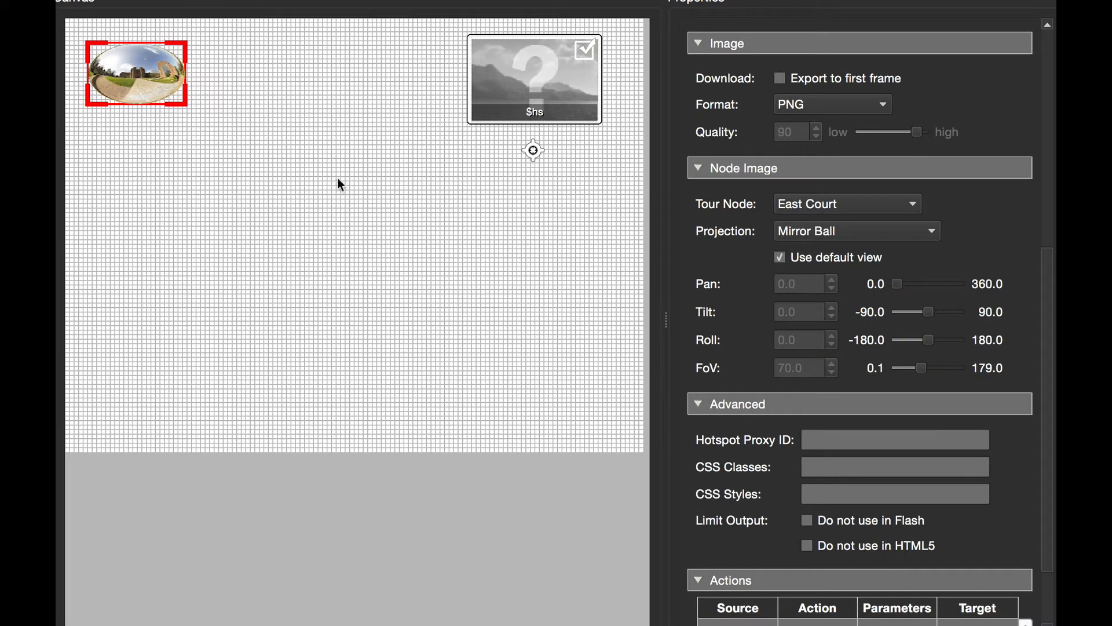
left_click(782, 258)
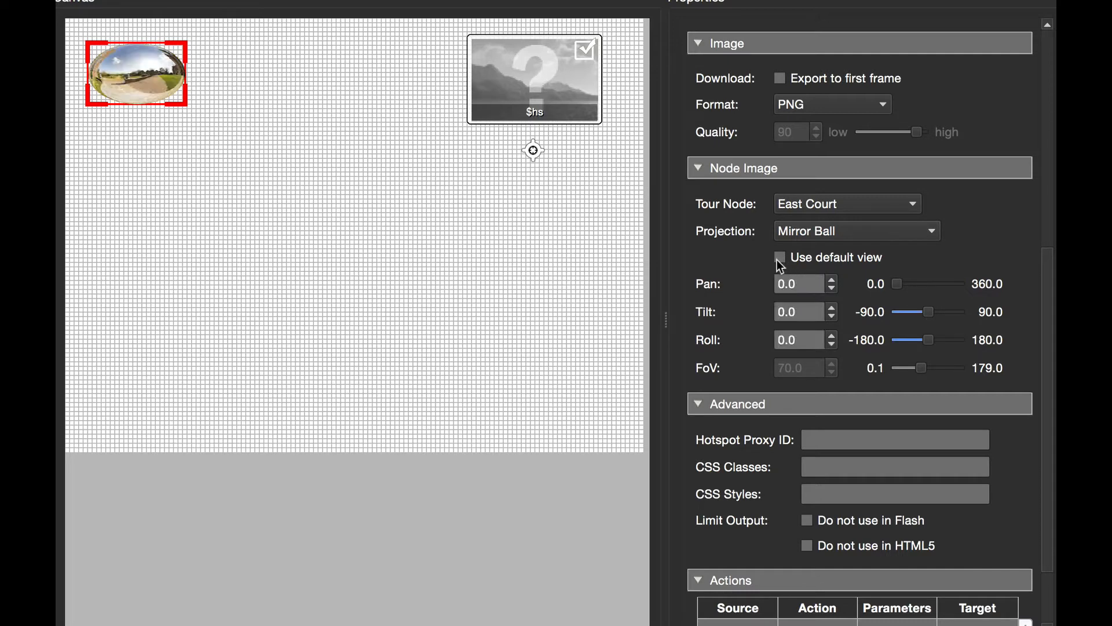
left_click(779, 258)
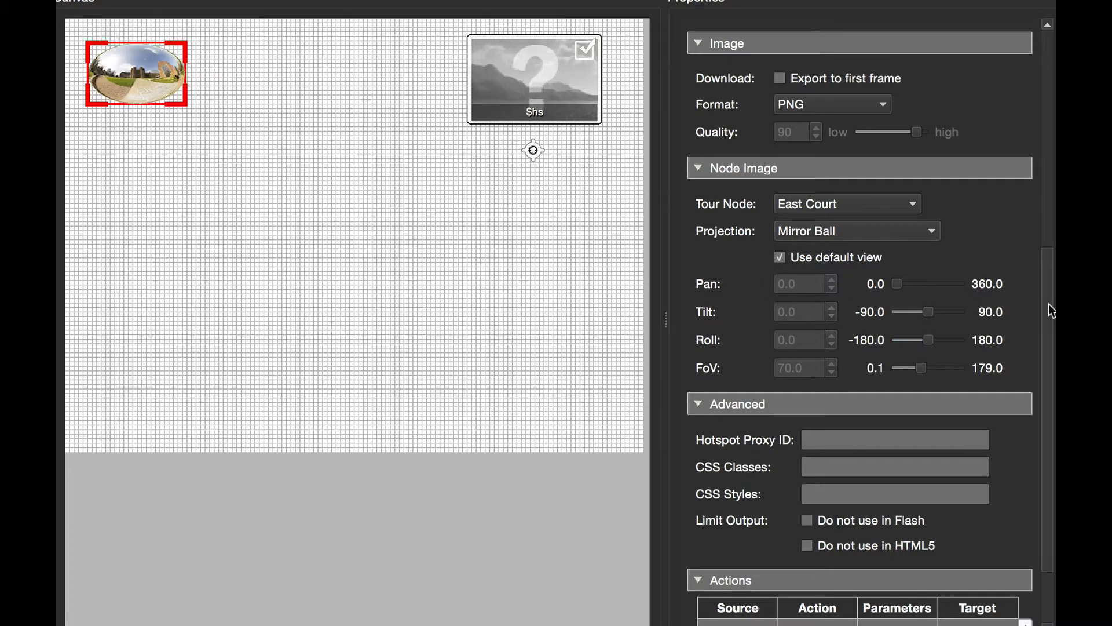
Return the projection to Rectilinear (default view) and clear the node image's tour node.
left_click(848, 211)
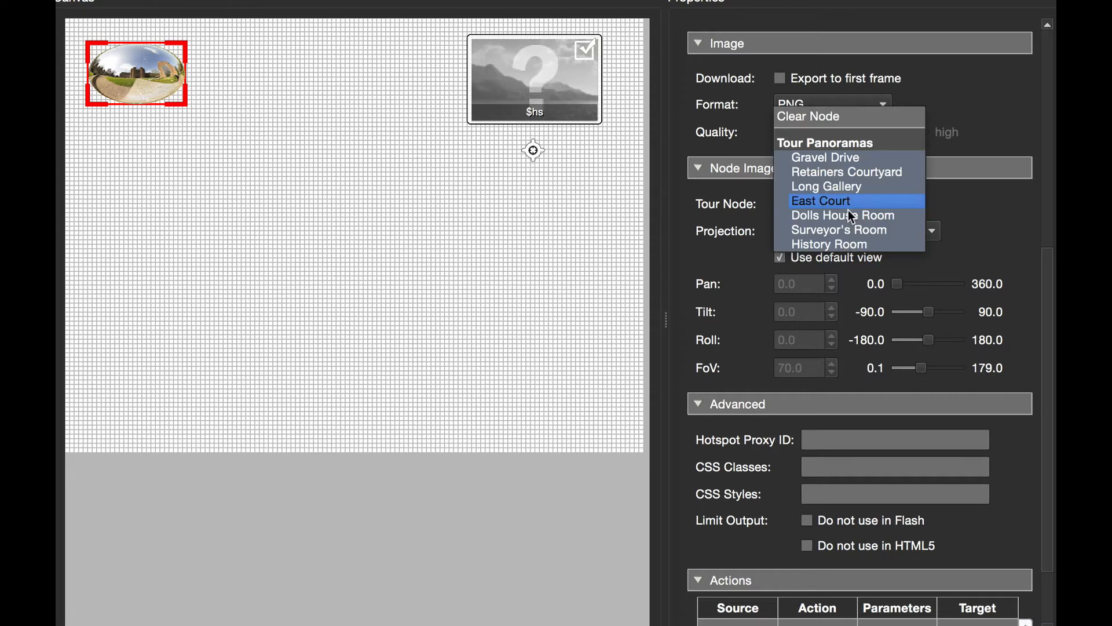
left_click(948, 229)
left_click(914, 231)
left_click(879, 173)
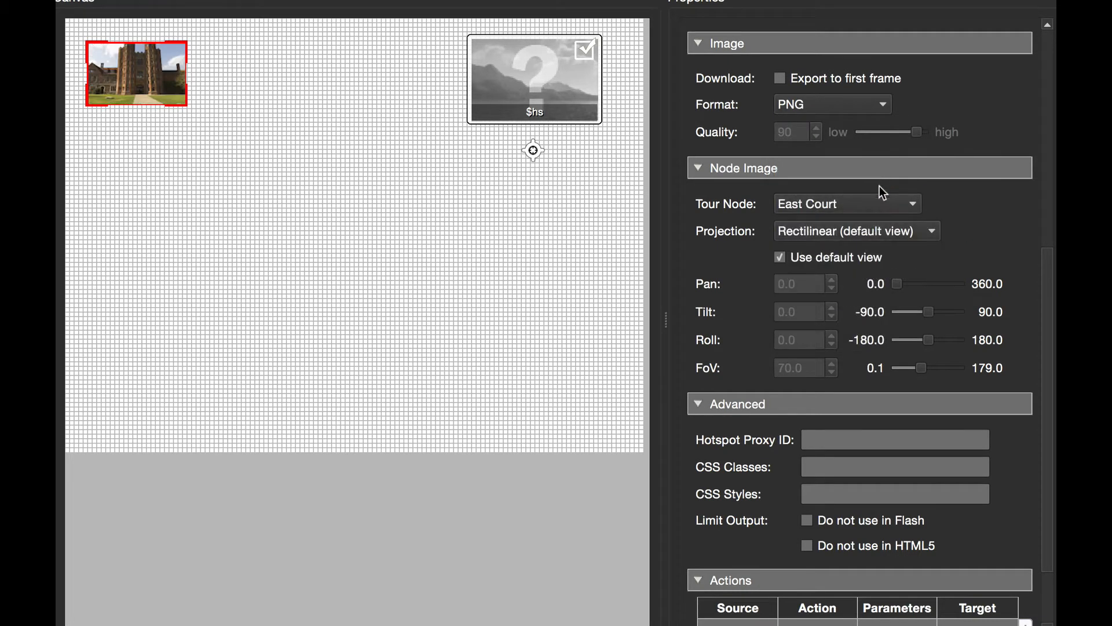
left_click(856, 203)
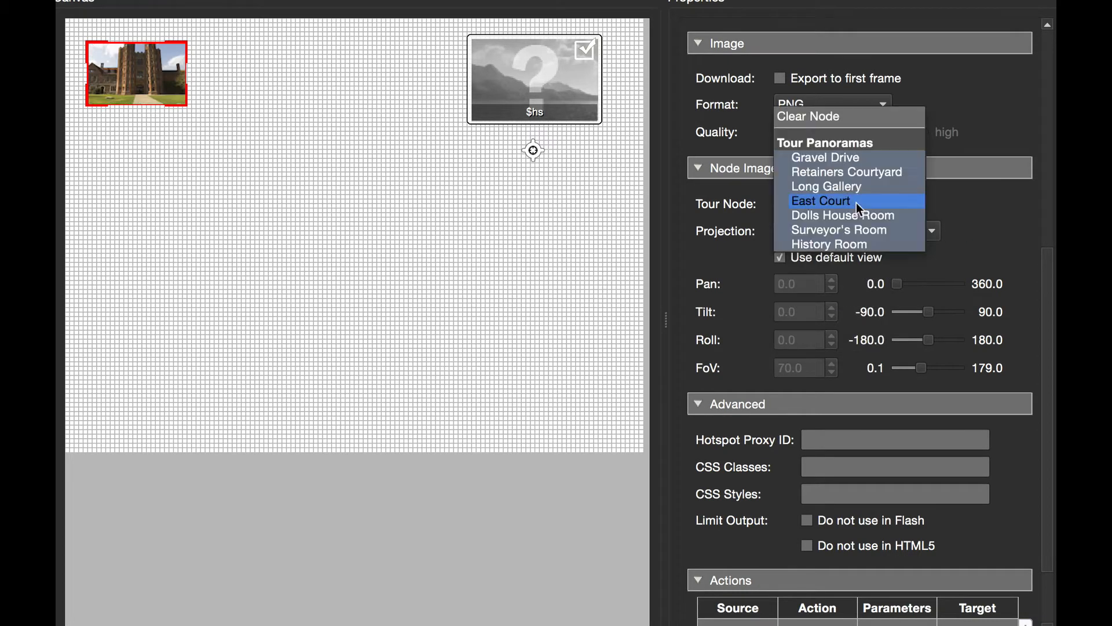
left_click(840, 117)
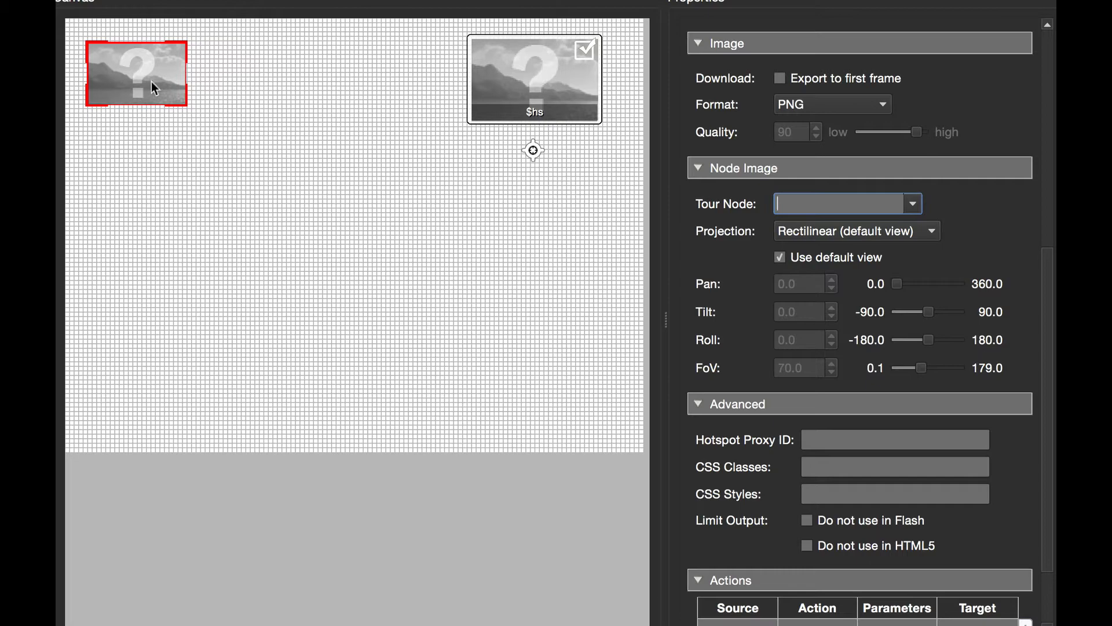
Enable the node image's hand cursor and give it a Mouse Click action of Open Next Panorama.
scroll(1047, 284, "up", 5)
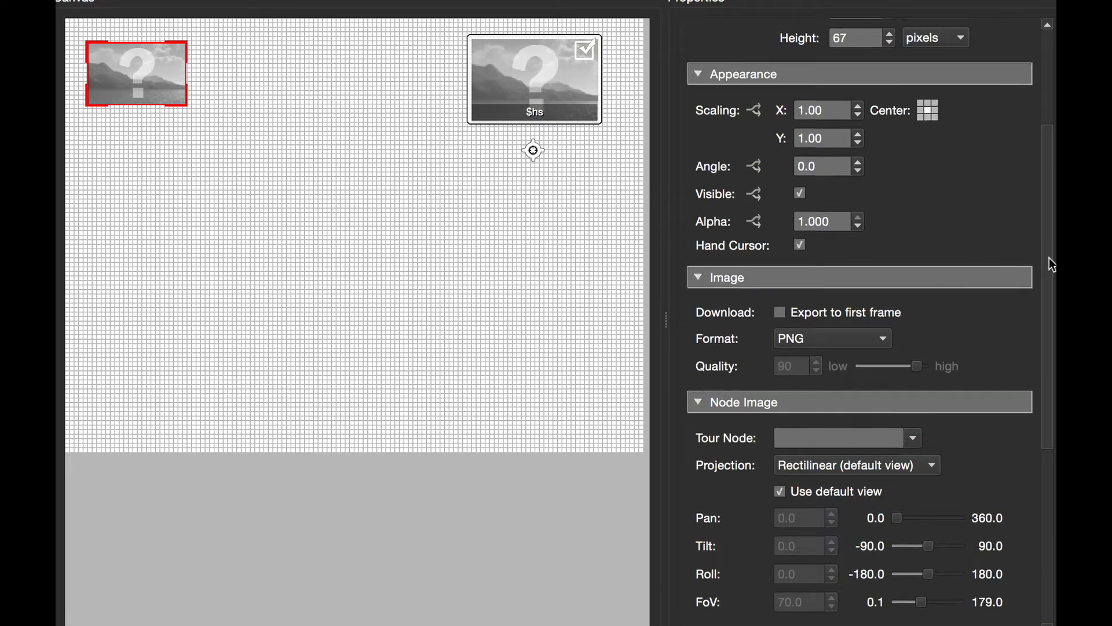
scroll(1049, 259, "down", 7)
double_click(753, 540)
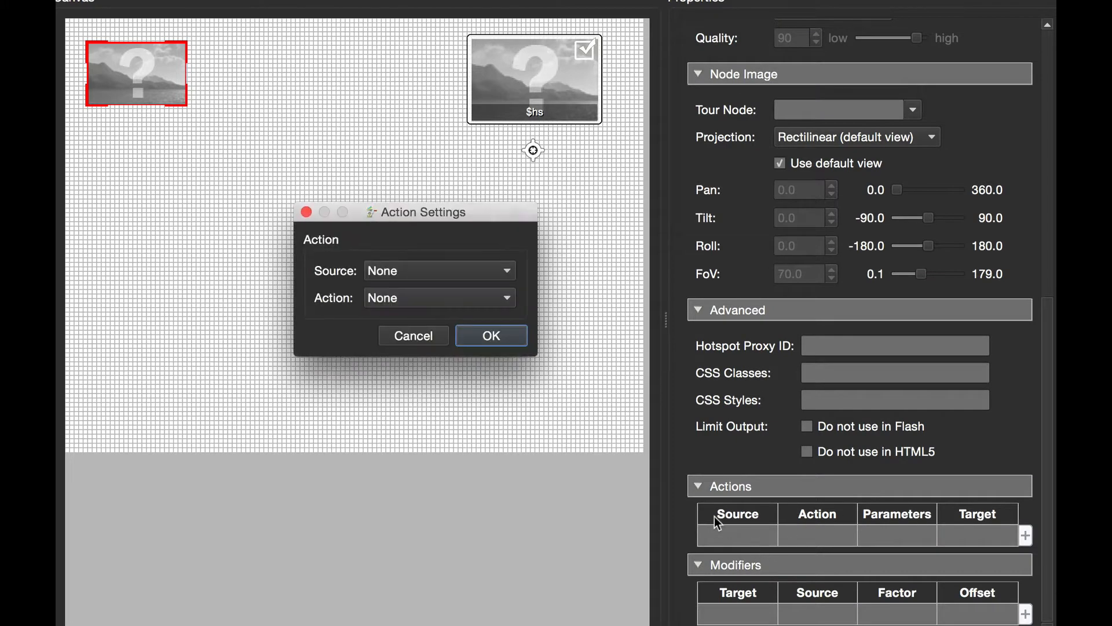
left_click(428, 268)
left_click(430, 290)
left_click(436, 297)
left_click(478, 432)
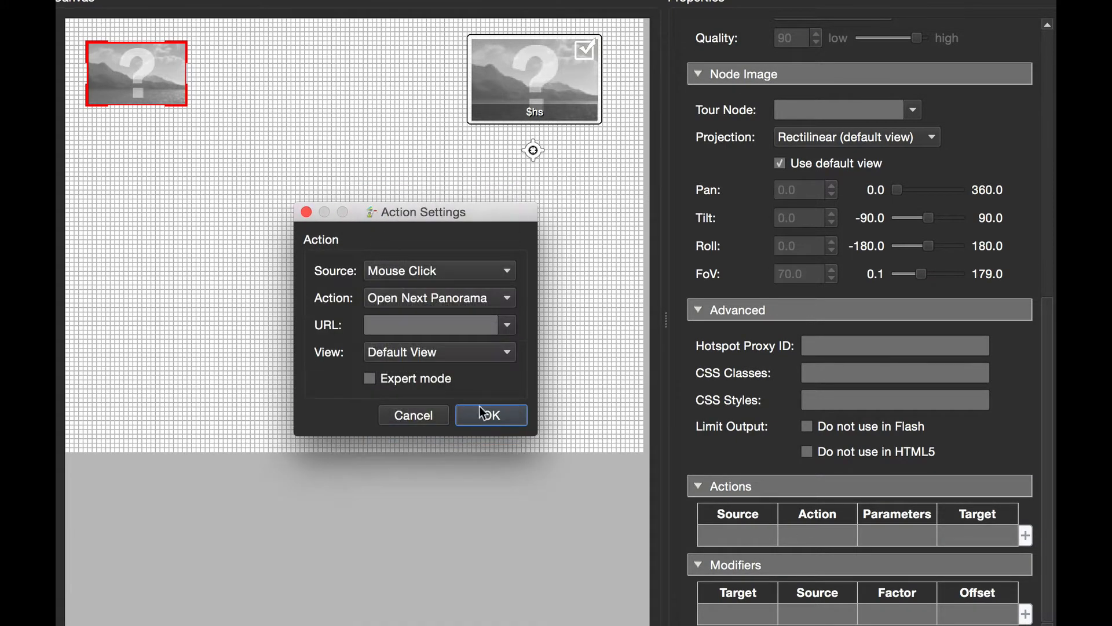
Set the action's URL to Hotspot URL and its view to Target View, and accept the action.
left_click(508, 324)
left_click(484, 359)
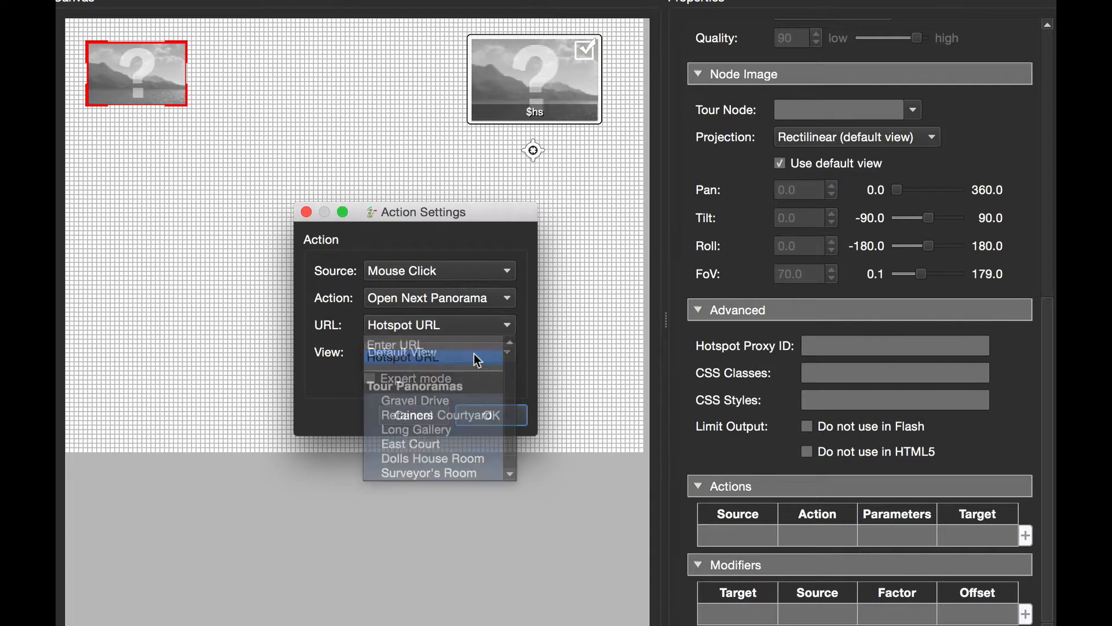
left_click(494, 357)
left_click(496, 416)
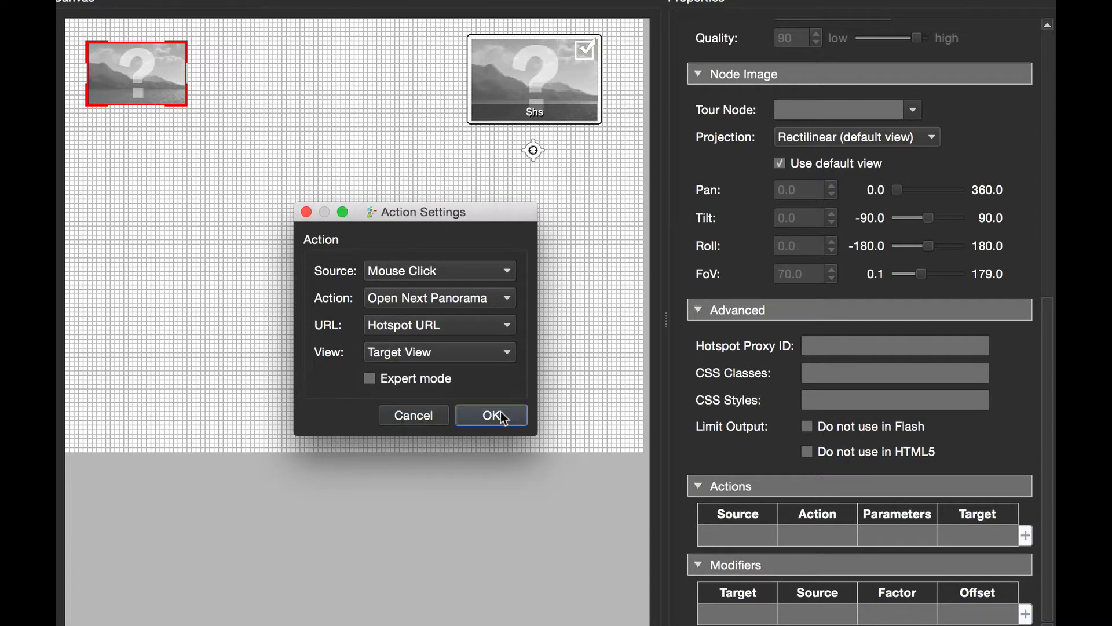
left_click(505, 416)
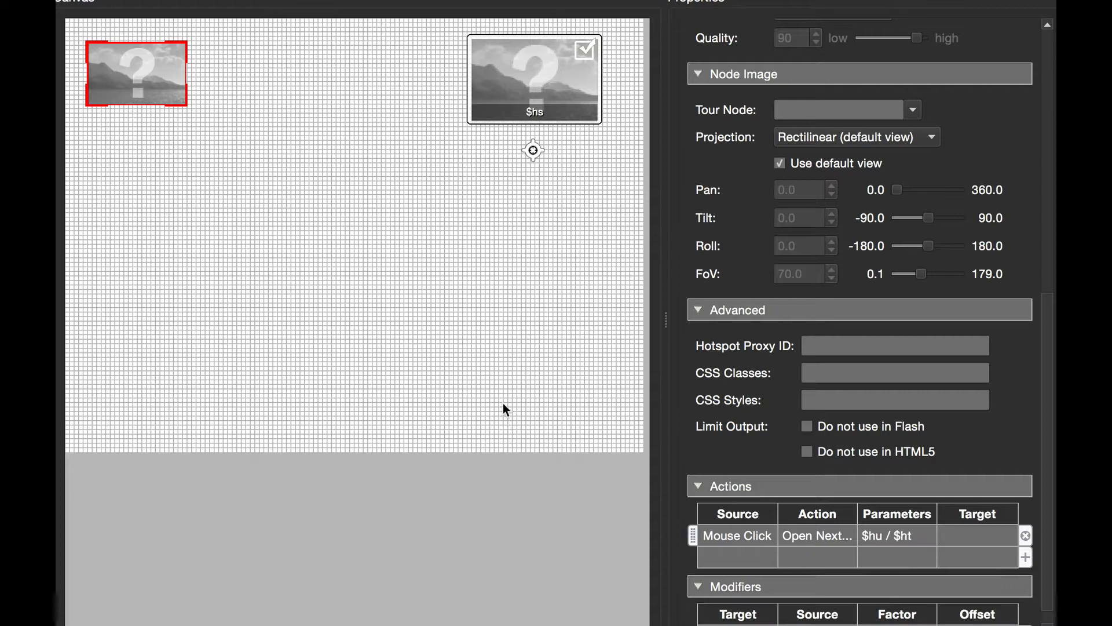
Enclose the node image in a cloner about 116 by 75 pixels, positioned at about X 21, Y 24.
left_click(322, 203)
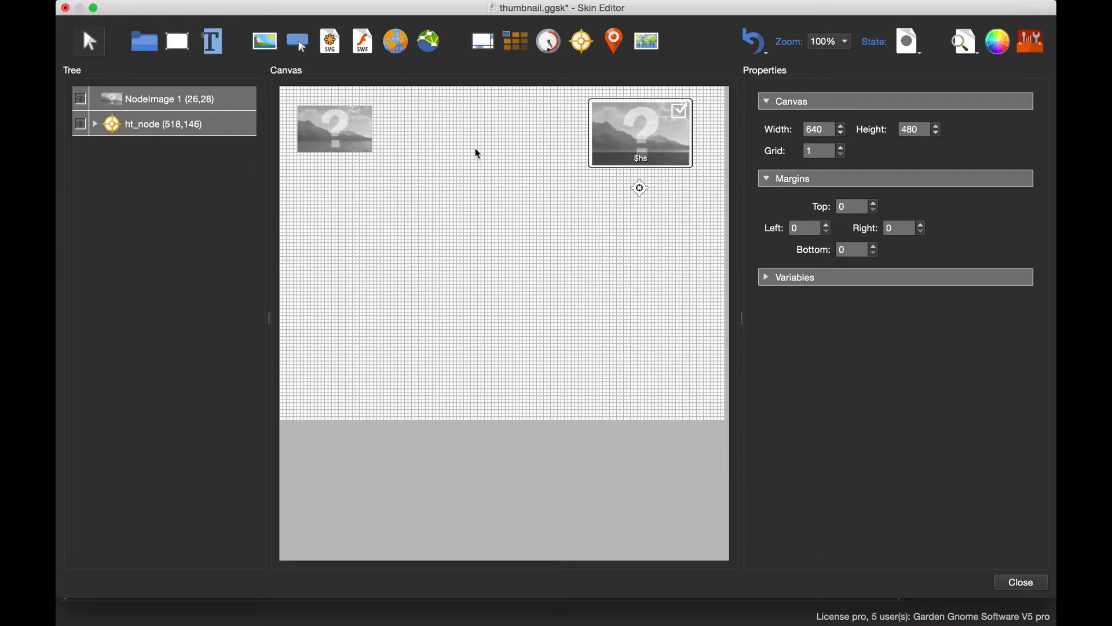
left_click(516, 41)
left_click(323, 130)
left_click_drag(323, 130, 374, 154)
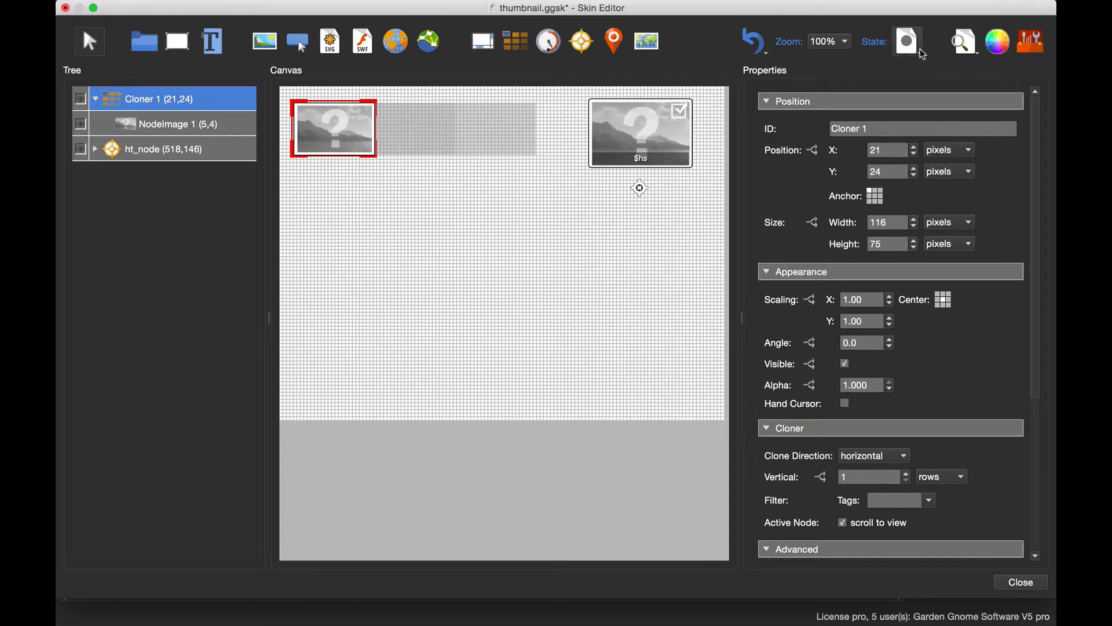
Check the cloned thumbnails in the live preview, widening it to about 928 by 513 pixels, and close it.
left_click(957, 47)
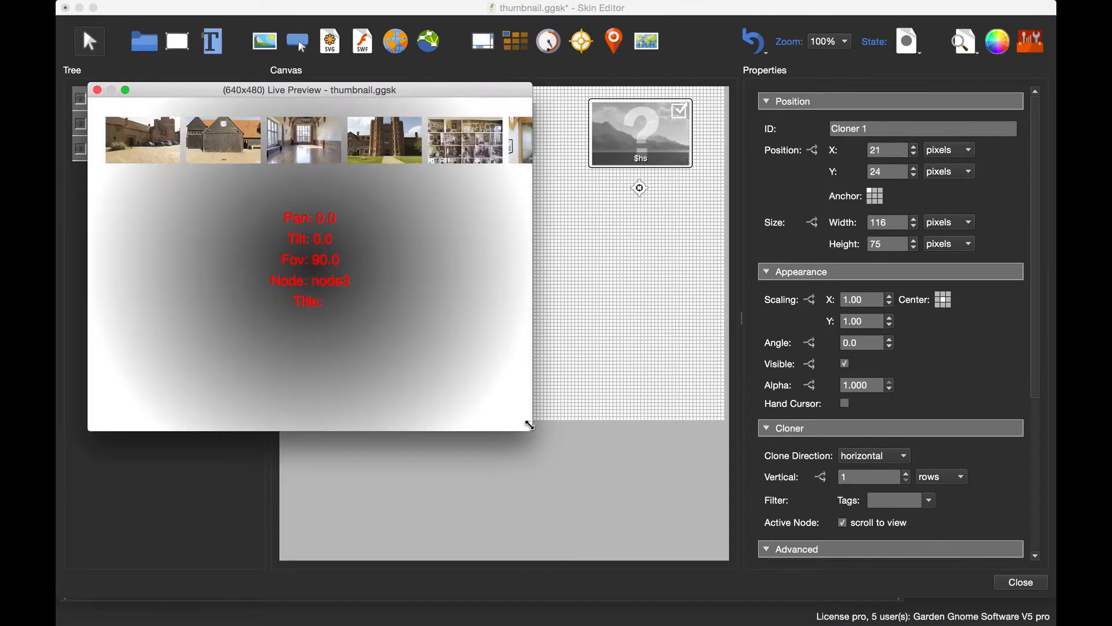
left_click_drag(530, 428, 731, 449)
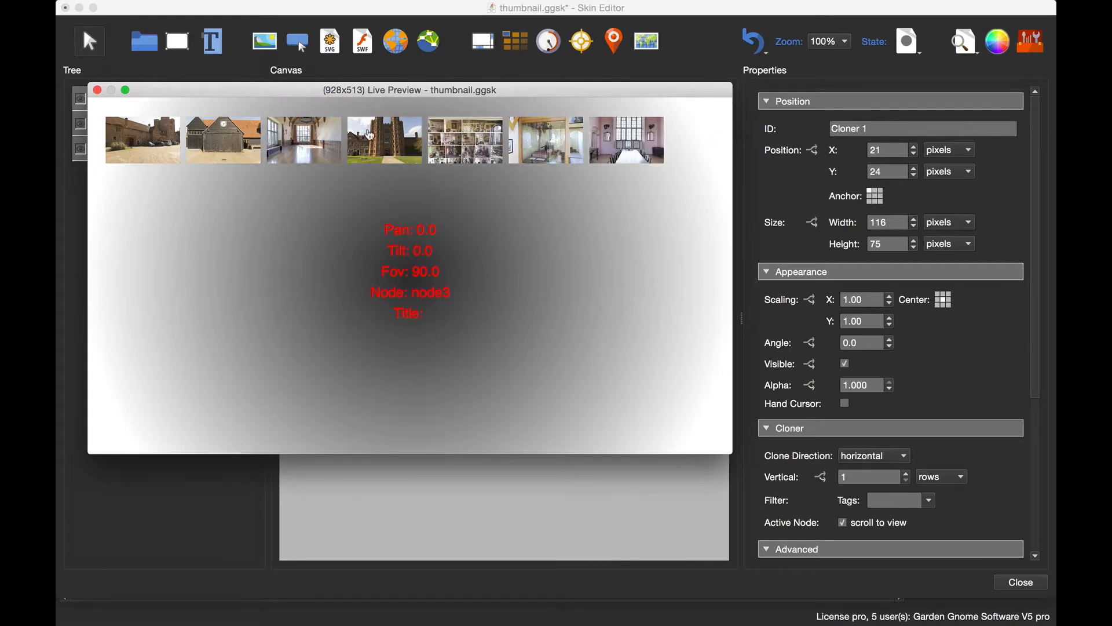
left_click_drag(311, 85, 393, 78)
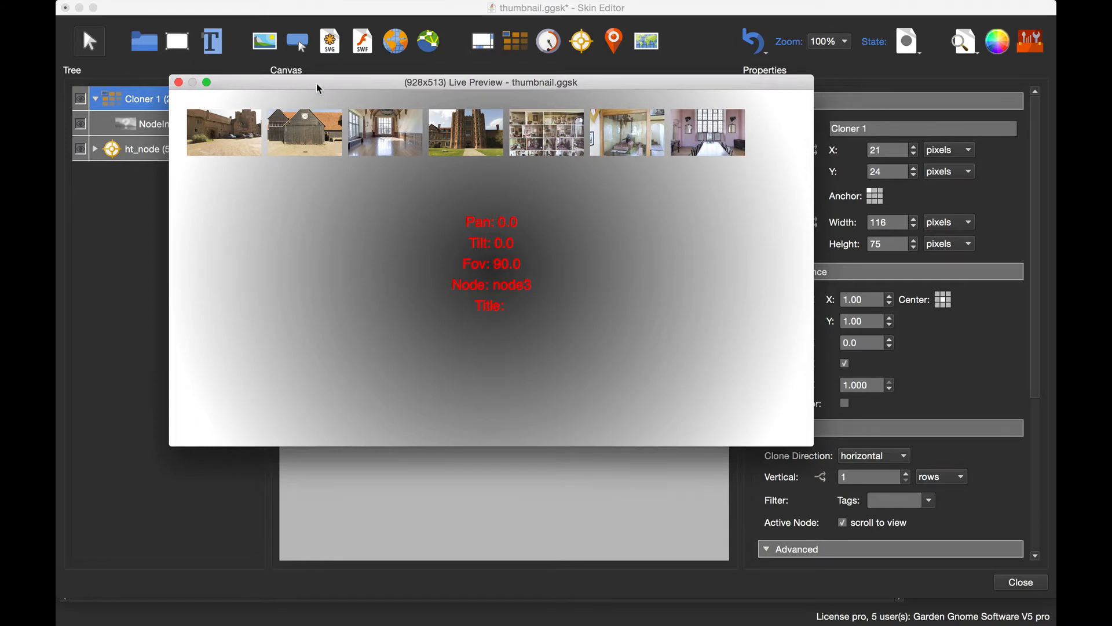
left_click(179, 87)
left_click(400, 209)
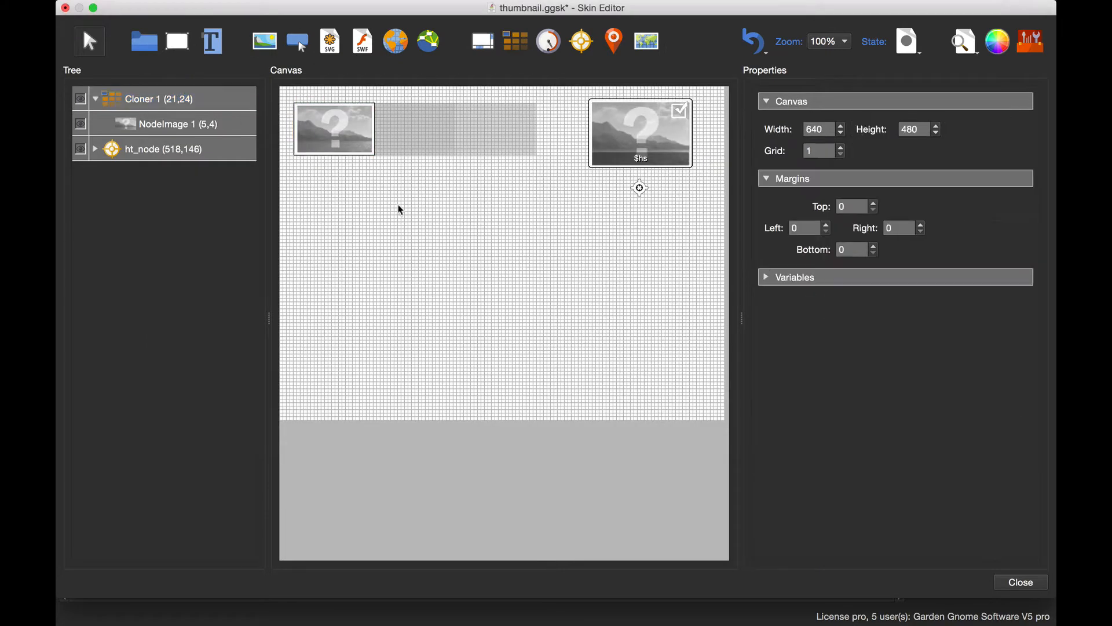
Review the cloner's properties and draw a scroll area around the cloner, about 357 by 107 pixels.
left_click(163, 100)
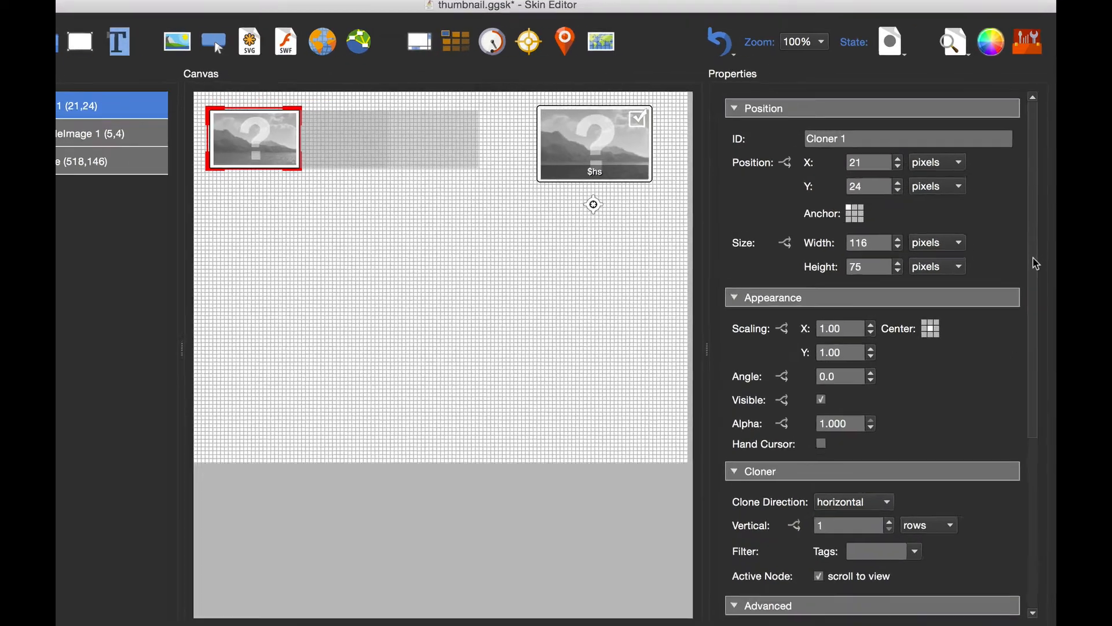
left_click_drag(1040, 234, 1054, 371)
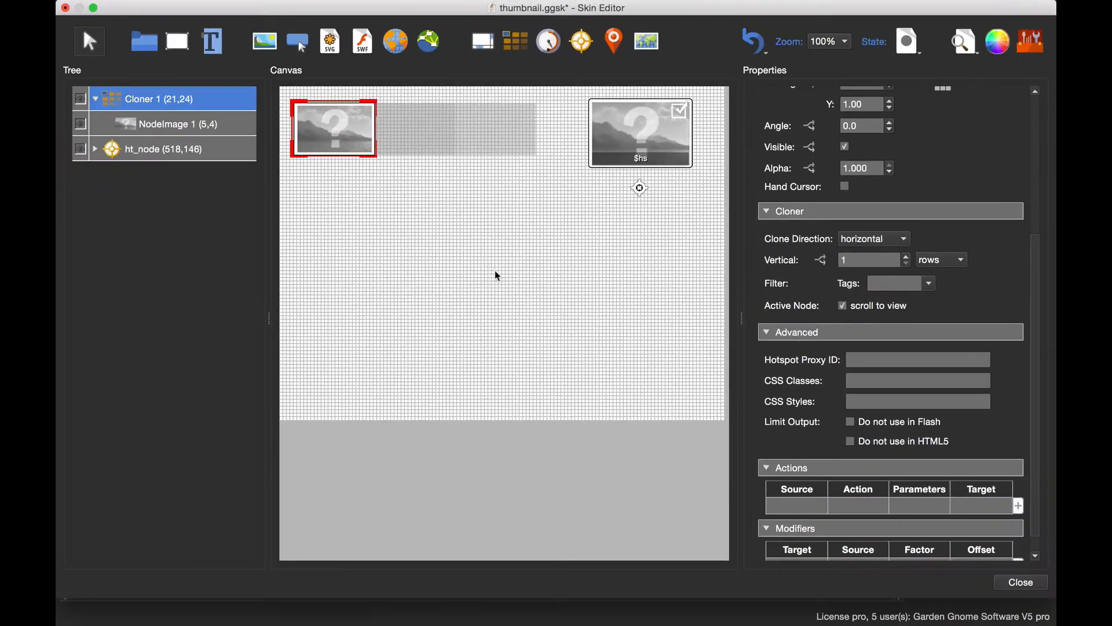
left_click(203, 104)
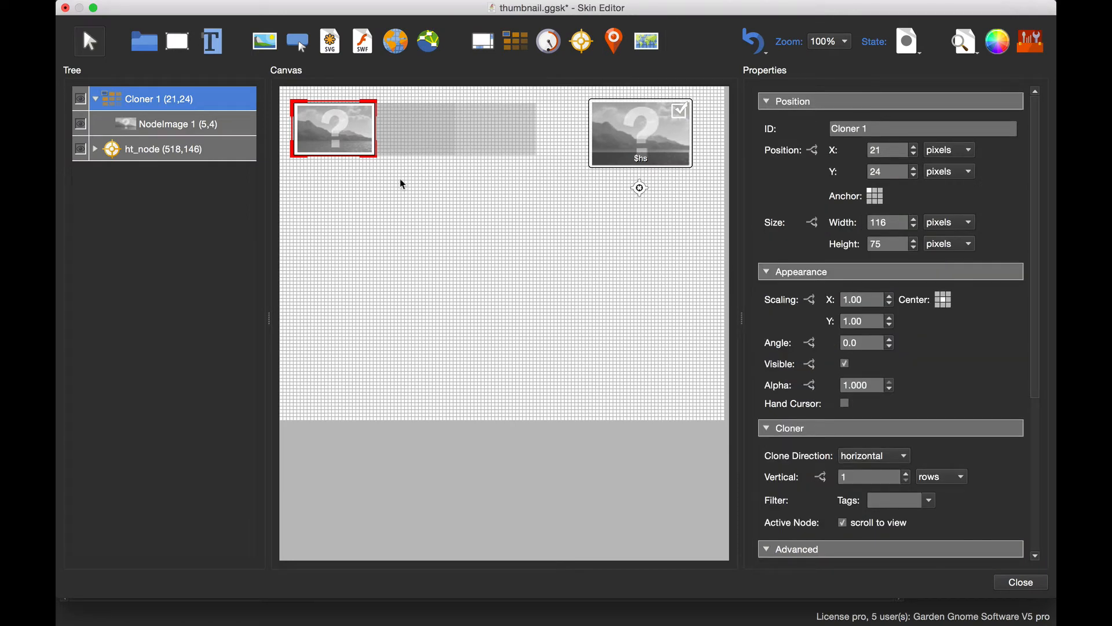
left_click(486, 49)
left_click_drag(290, 99, 539, 173)
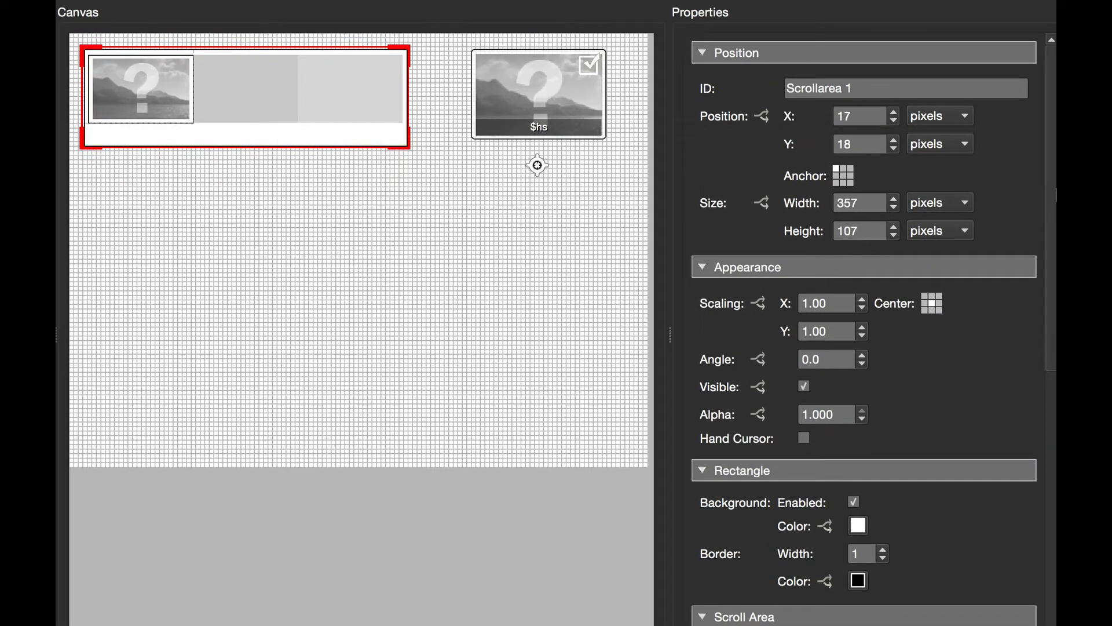
Open the scroll area for editing its contents and turn off the automatic inner size.
scroll(1054, 193, "down", 10)
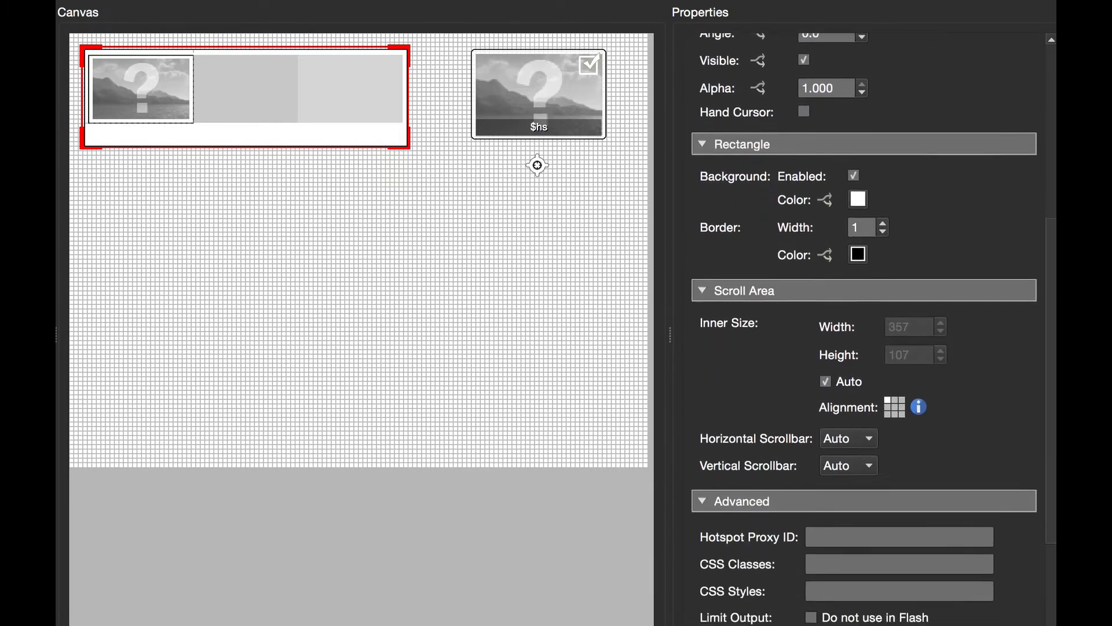
scroll(1020, 368, "down", 2)
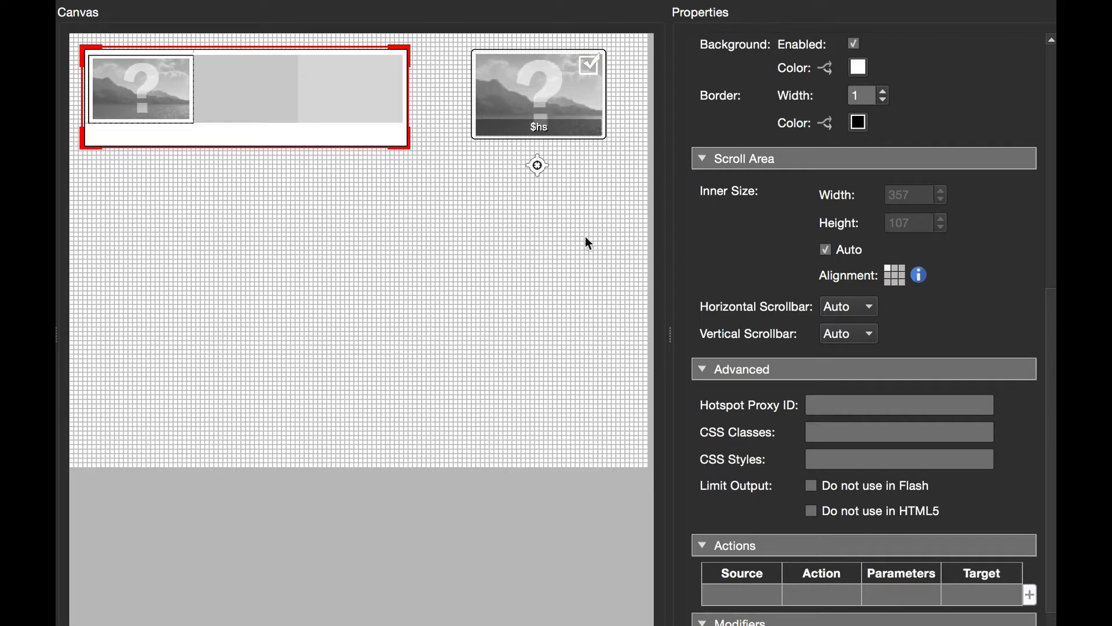
double_click(338, 138)
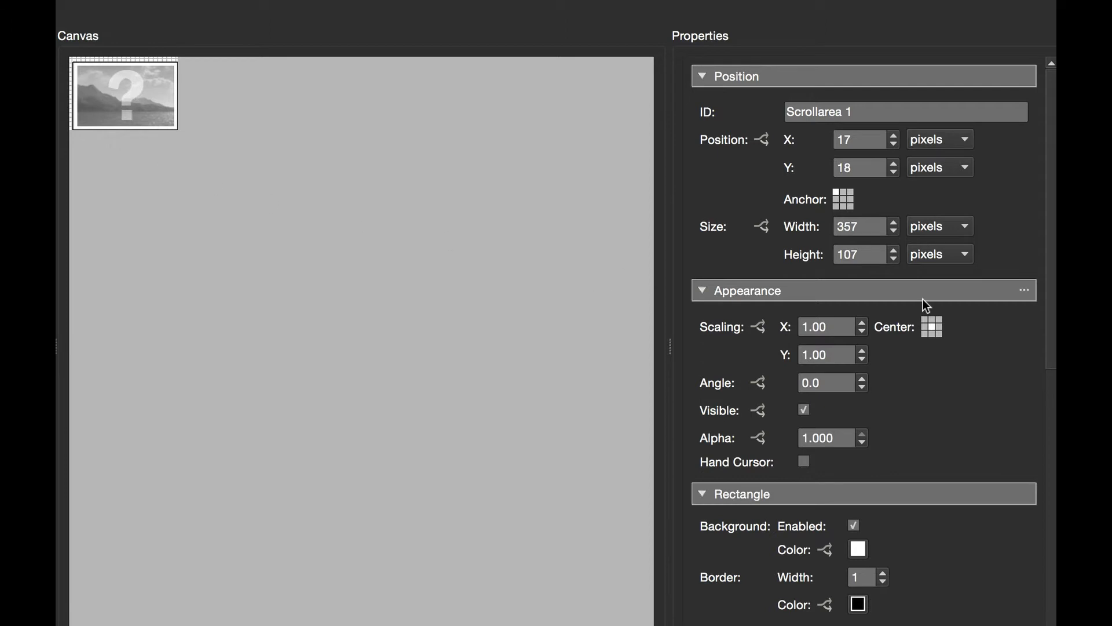
left_click_drag(1053, 255, 1052, 460)
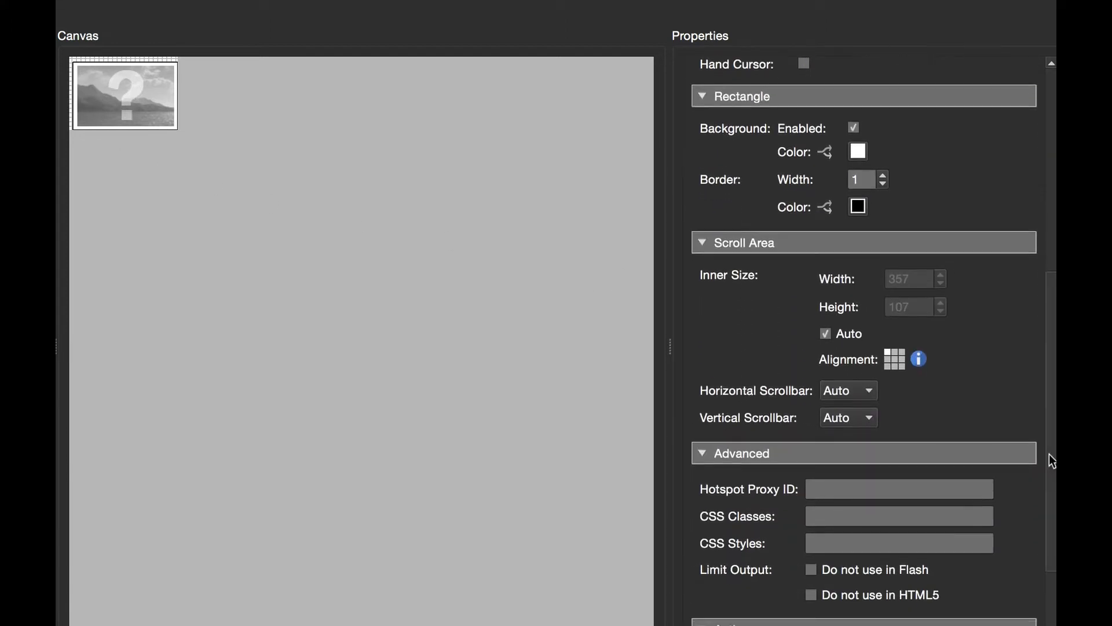
left_click(826, 334)
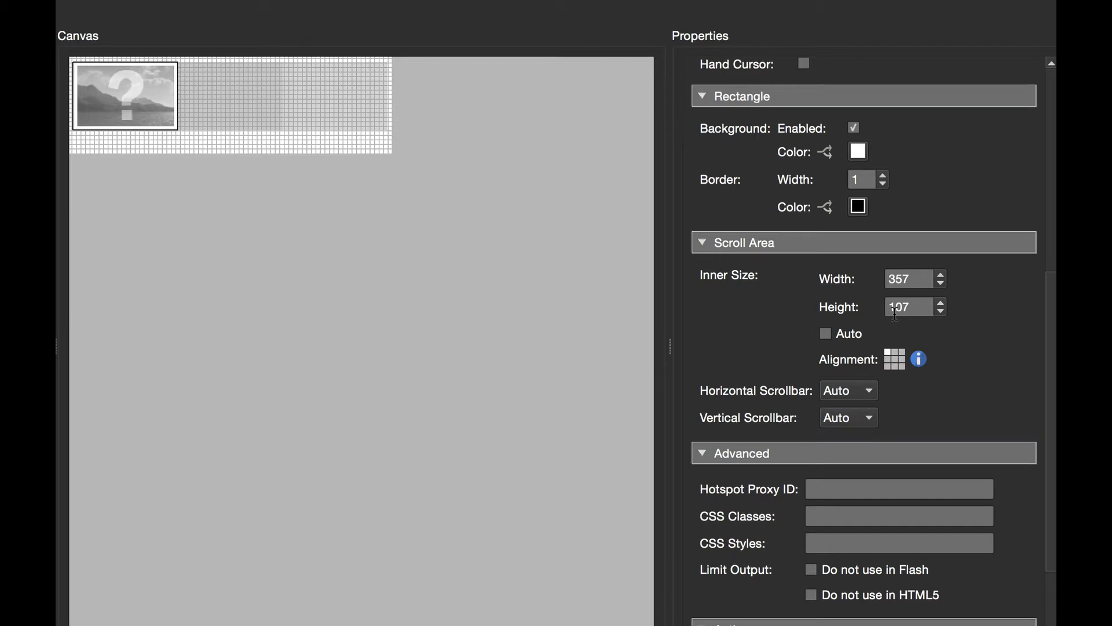
Re-enable the scroll area's automatic inner size with the horizontal scrollbar on Auto, and return to the skin's top level.
left_click(826, 335)
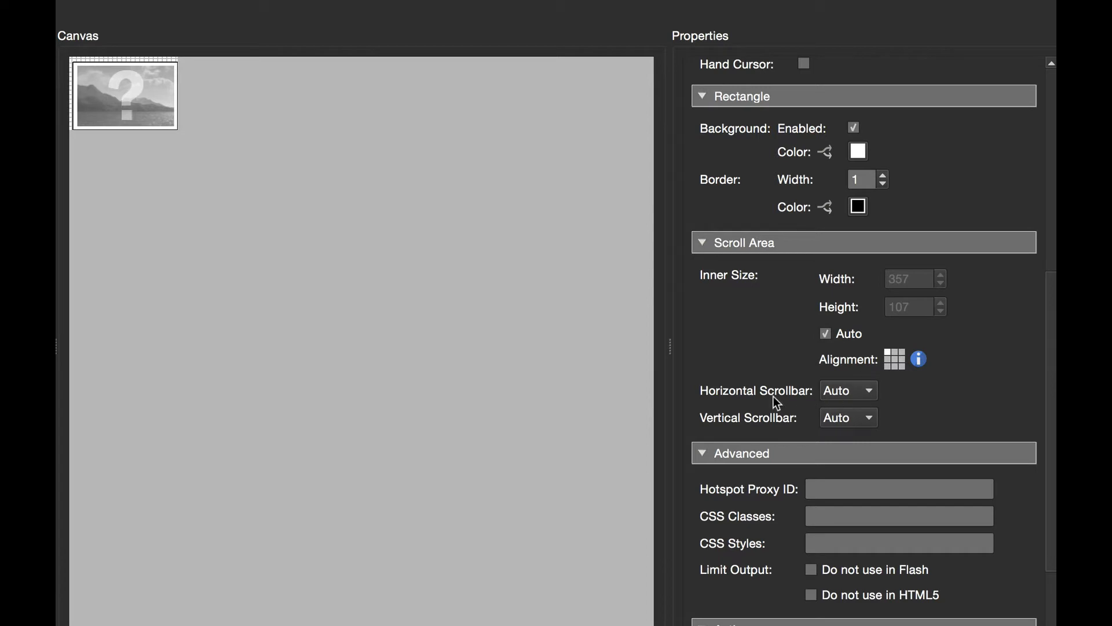
left_click(856, 391)
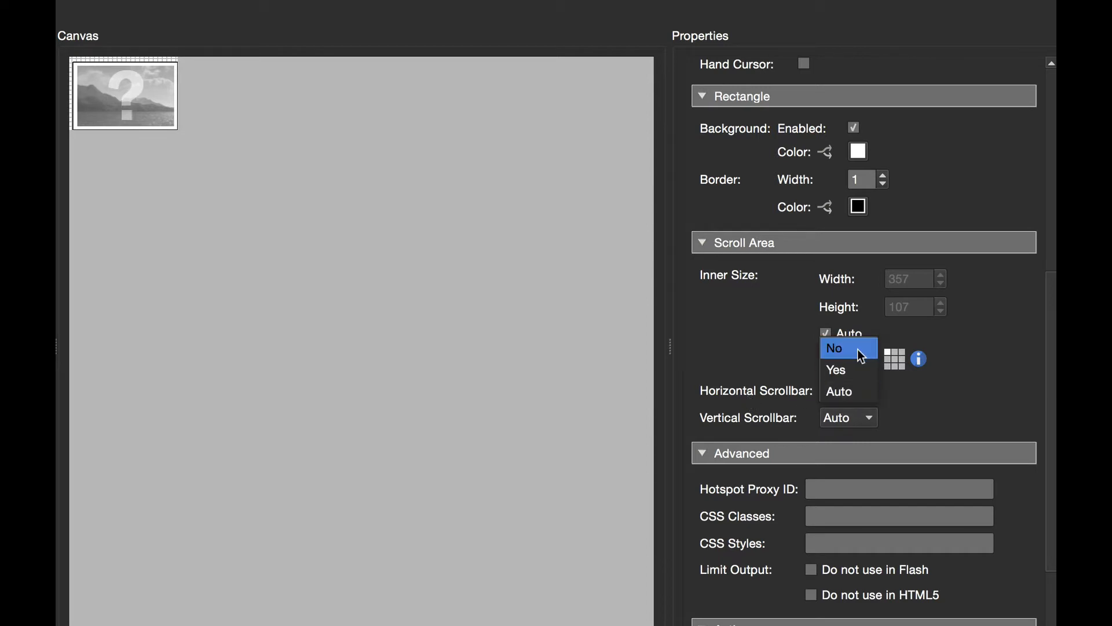
left_click(859, 391)
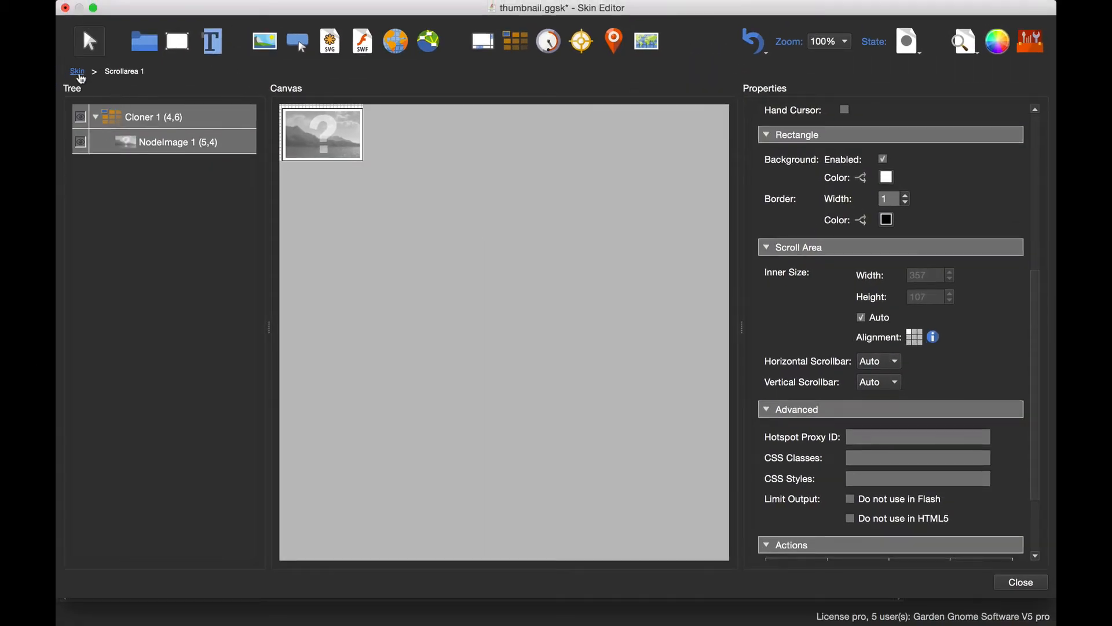
left_click(79, 73)
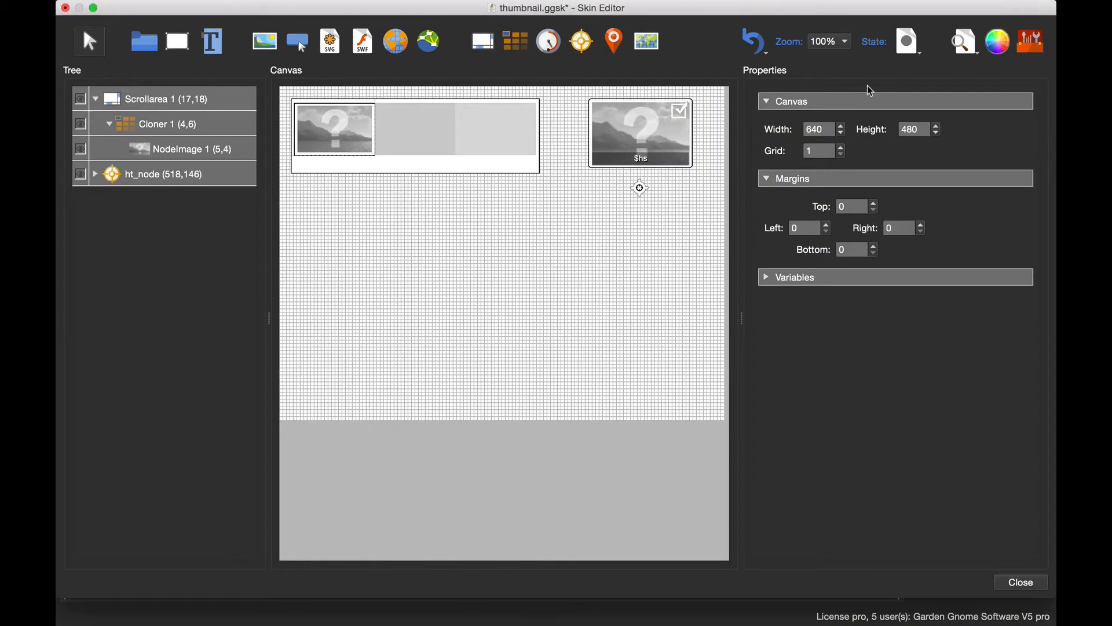
Test scrolling the thumbnails inside the scroll area in the live preview and close it.
left_click(965, 42)
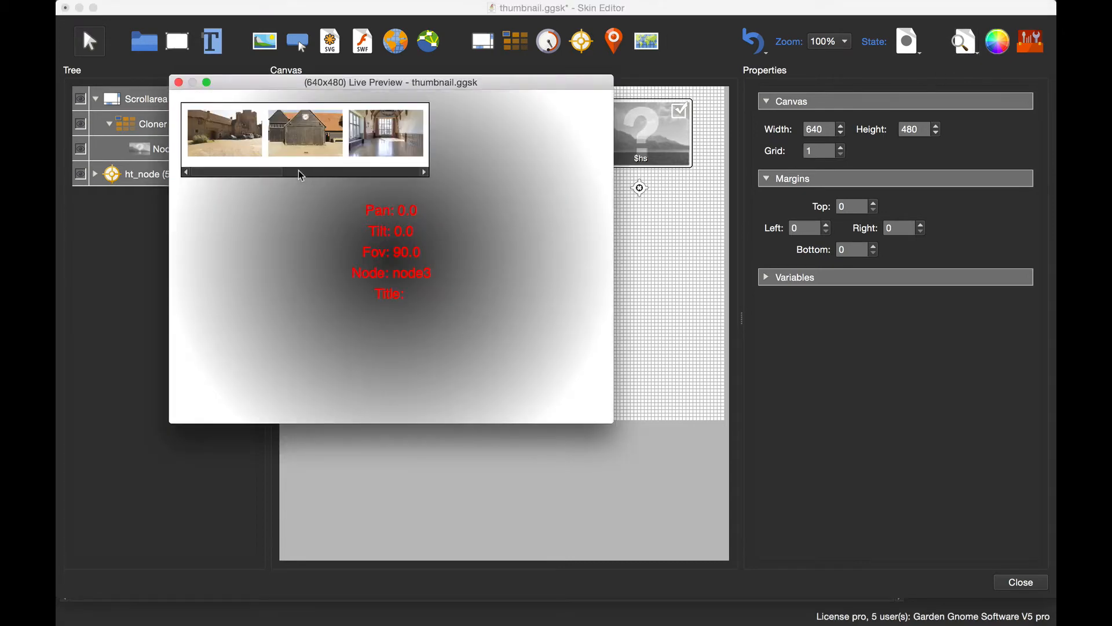
left_click_drag(274, 175, 235, 171)
left_click(179, 83)
Switch the scroll area's X and Y position to percent and set both to 5.
left_click(194, 107)
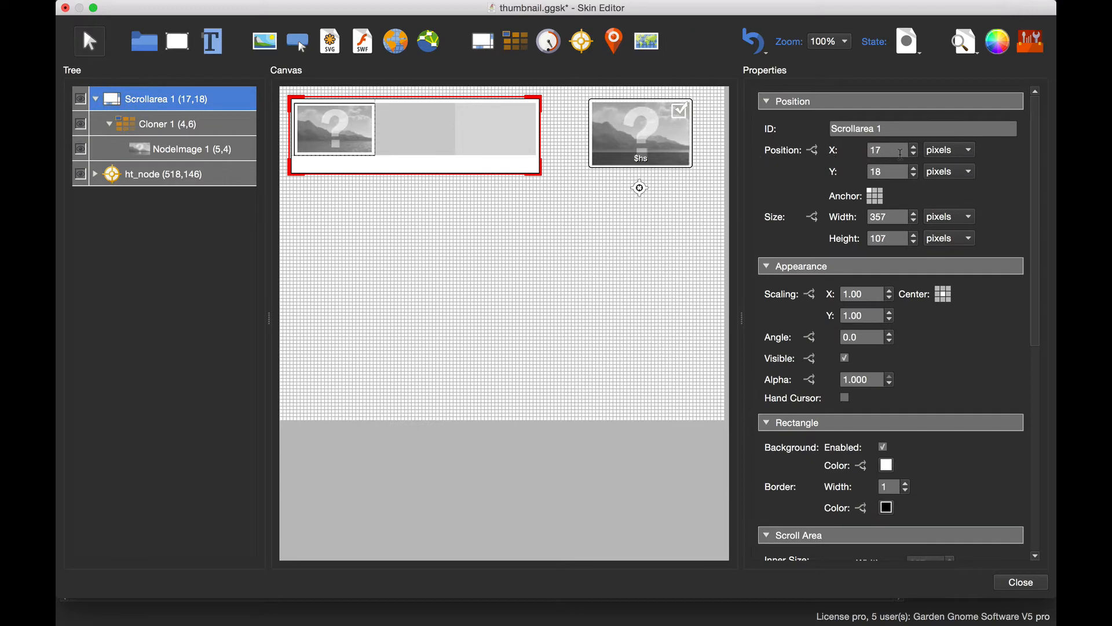
left_click(945, 154)
left_click(952, 169)
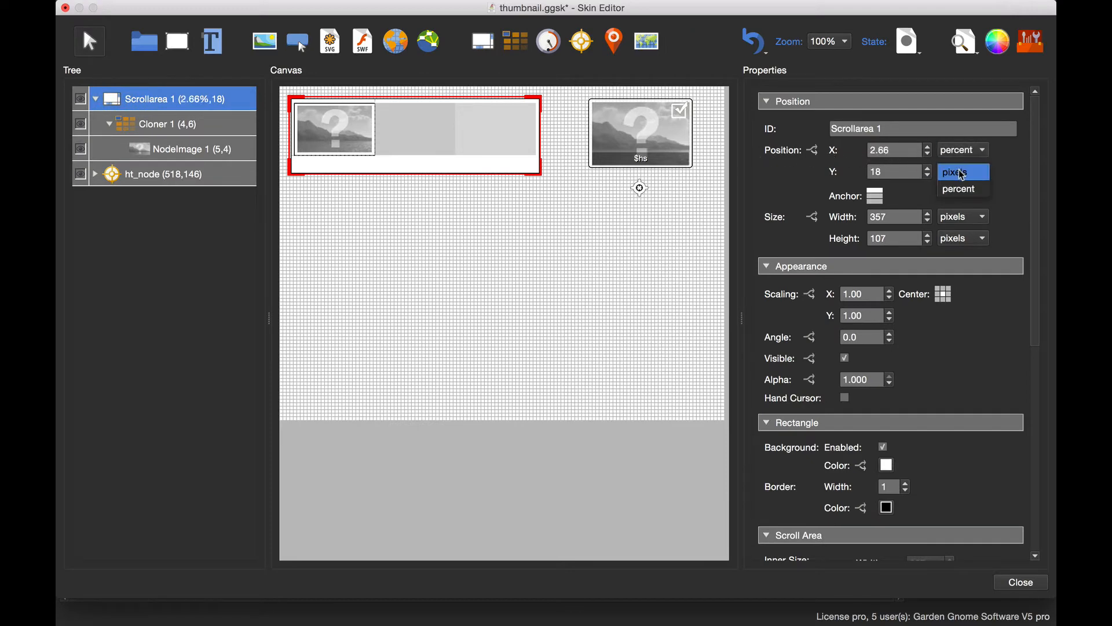
left_click(956, 186)
left_click_drag(907, 151, 855, 155)
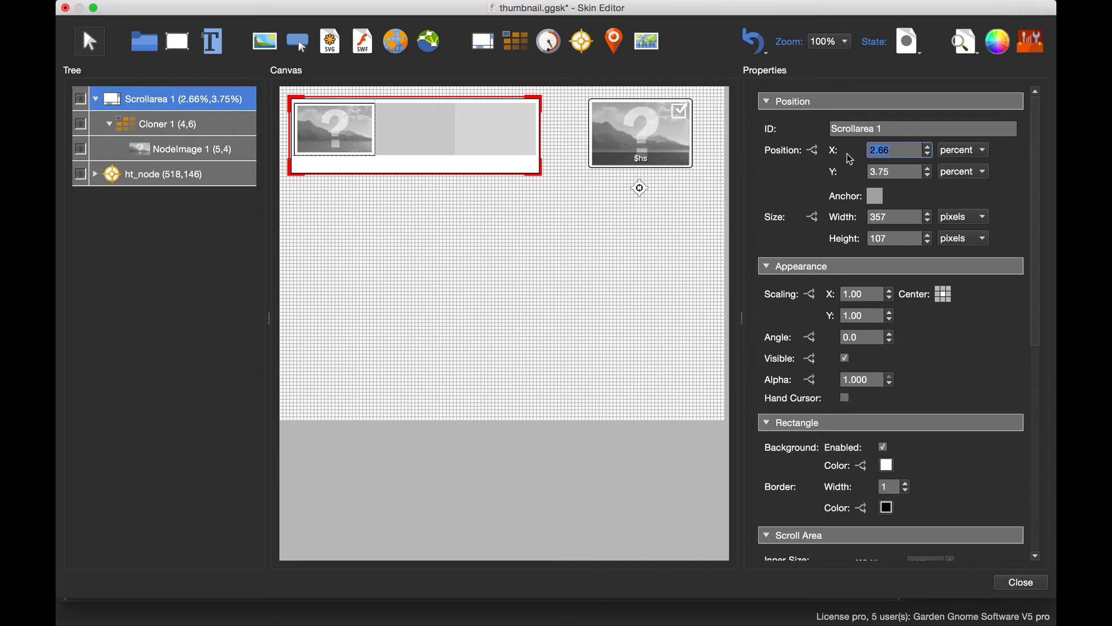
type("5")
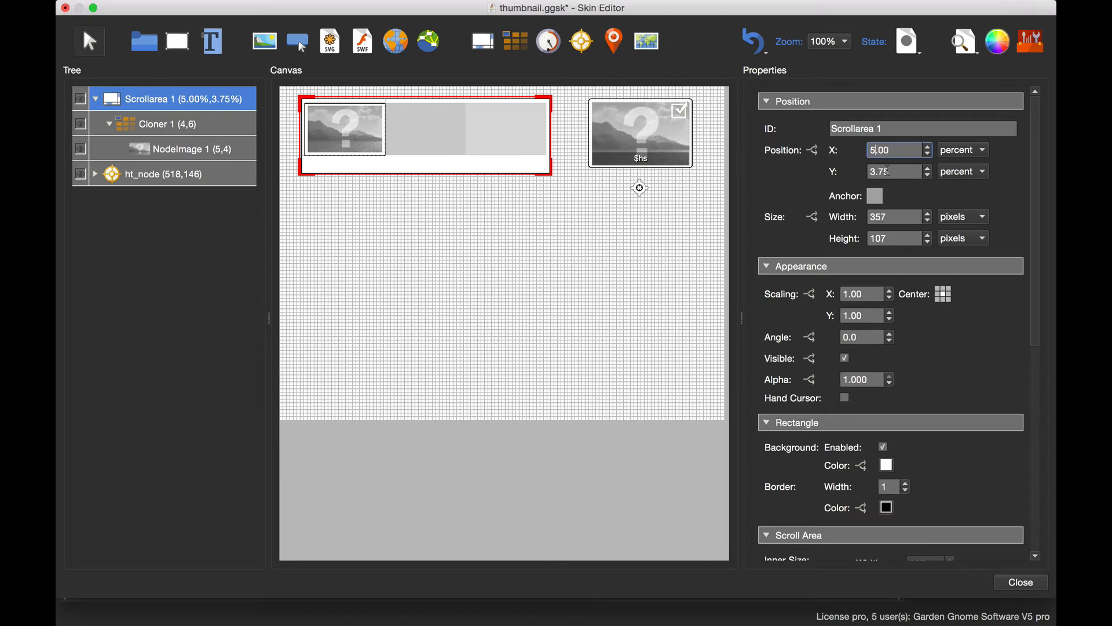
key("Tab")
type("5")
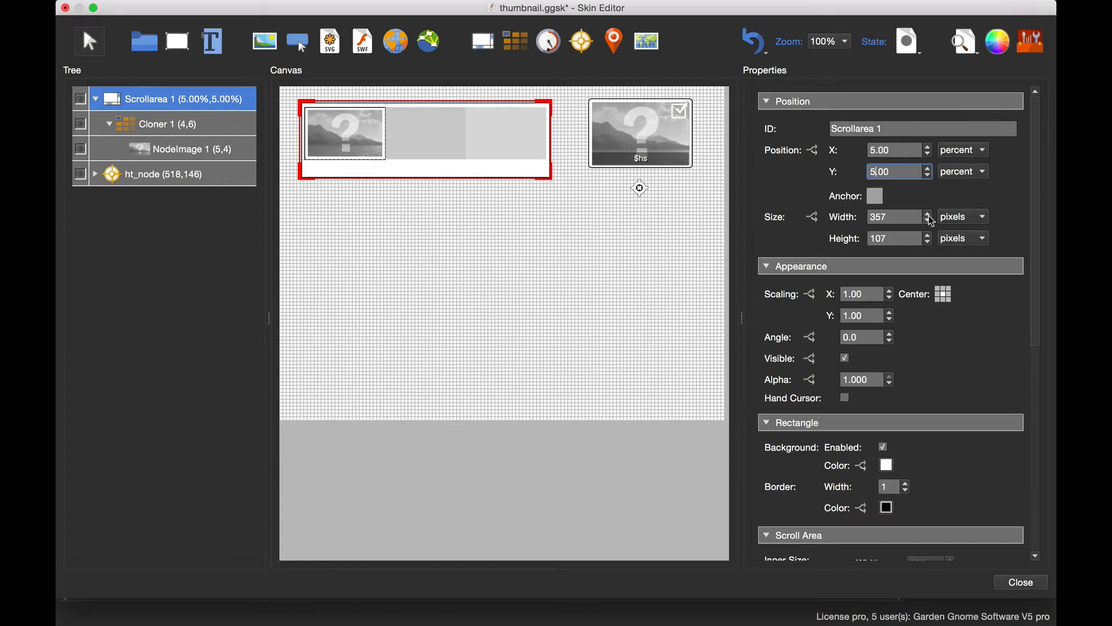
Set the scroll area's width to 90 percent.
left_click(960, 220)
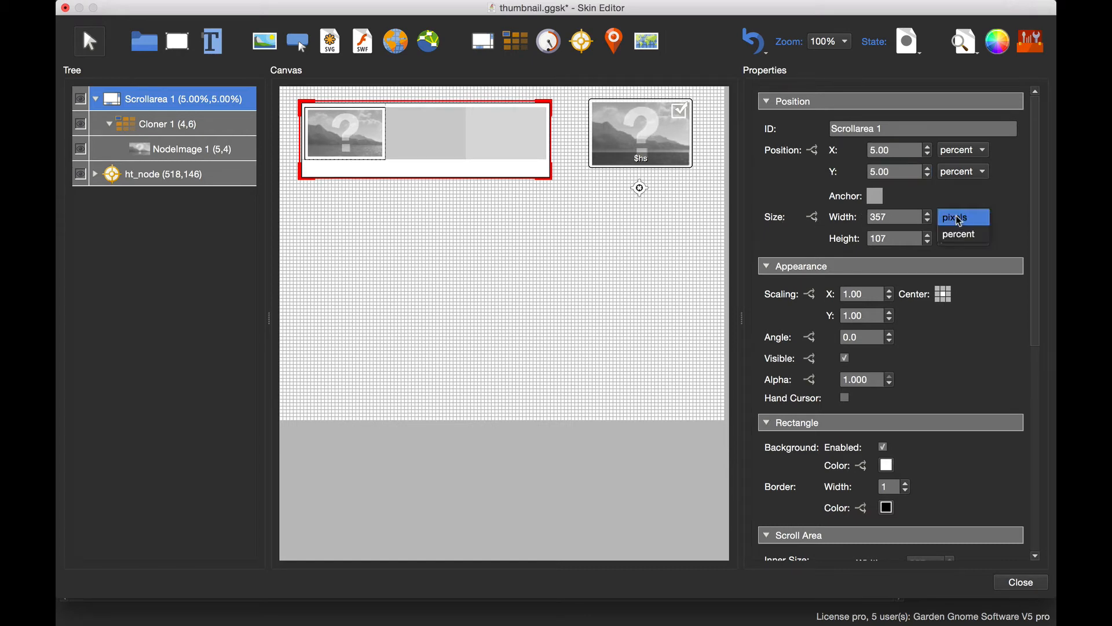
left_click(961, 231)
left_click_drag(915, 218, 850, 224)
type("90")
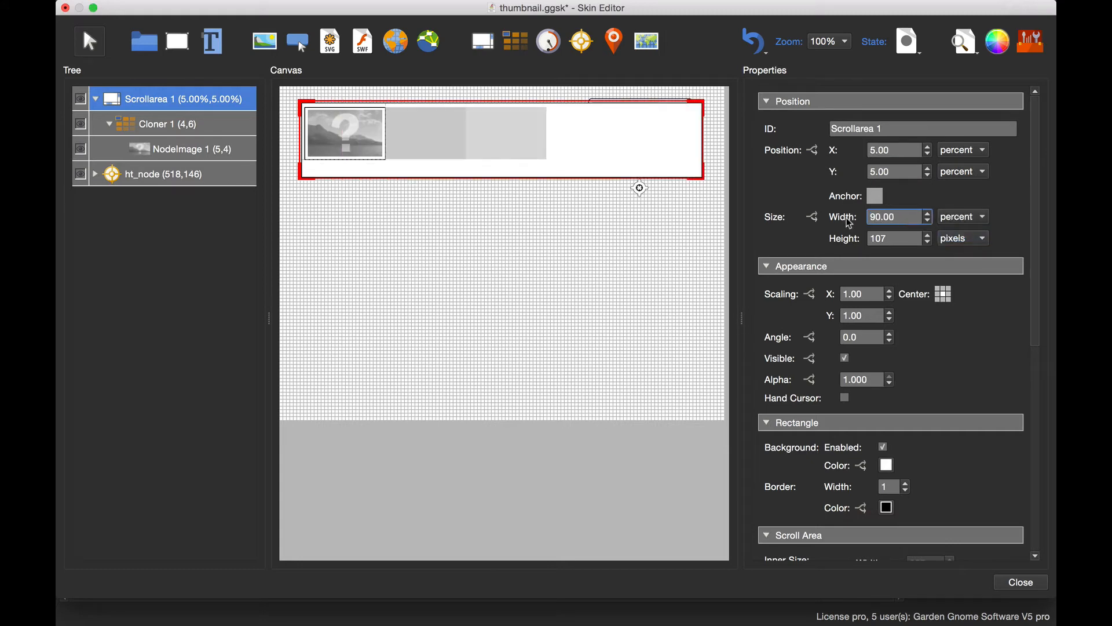
Preview the widened scroll area at 640 by 480, scroll through its thumbnails and close the preview.
left_click(961, 51)
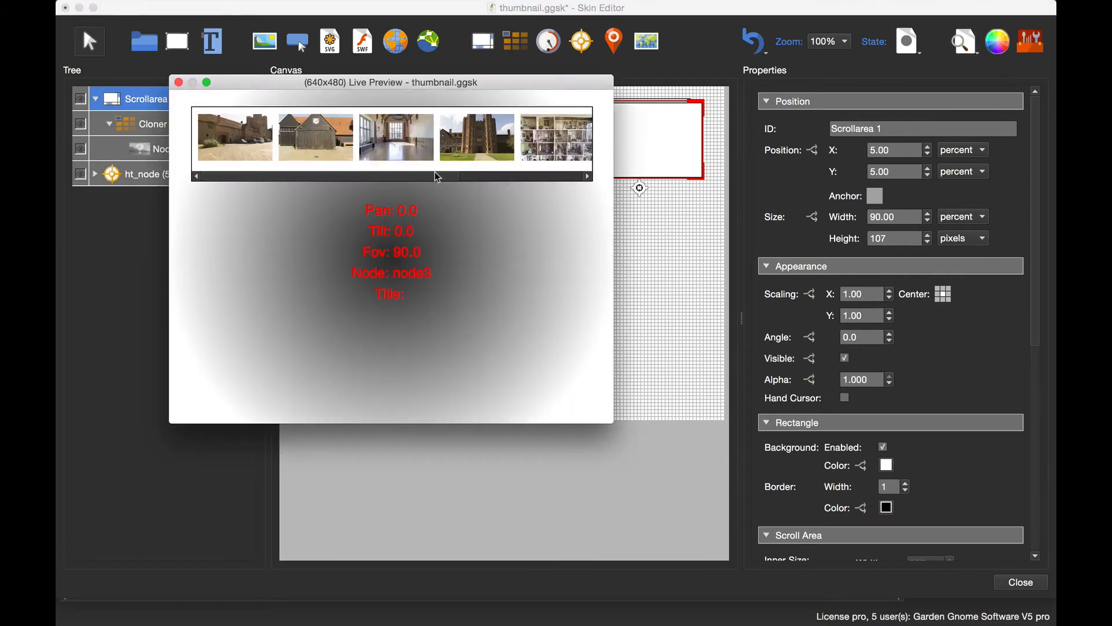
left_click_drag(440, 177, 385, 179)
left_click(178, 83)
Preview the skin at the 310x352 iPhone Portrait size, scroll the thumbnails slightly and close the preview.
left_click(965, 49)
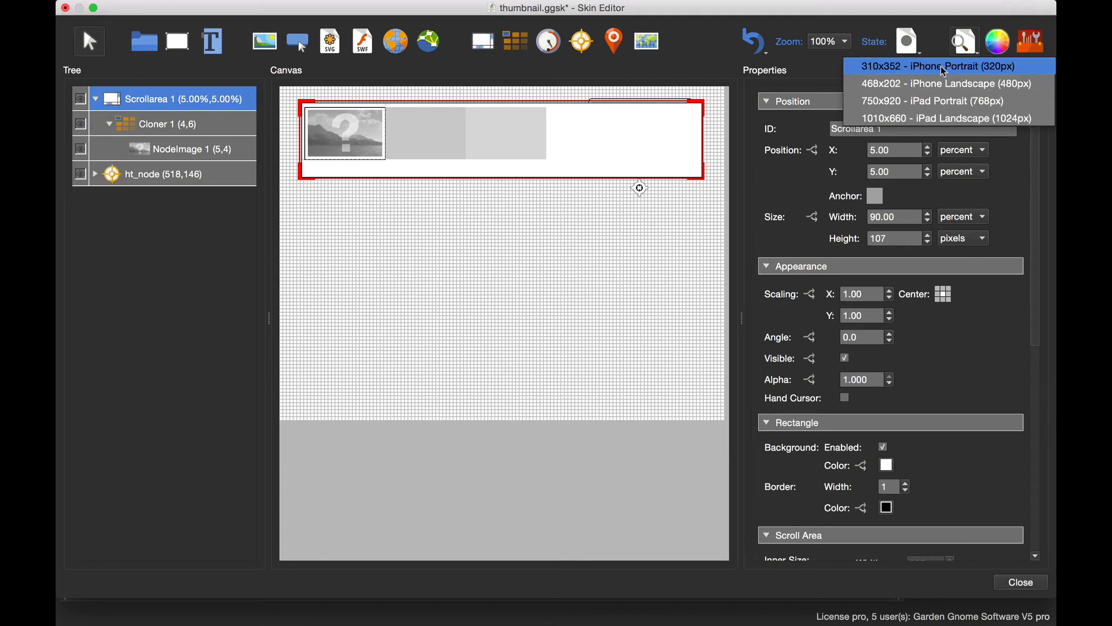
left_click(944, 68)
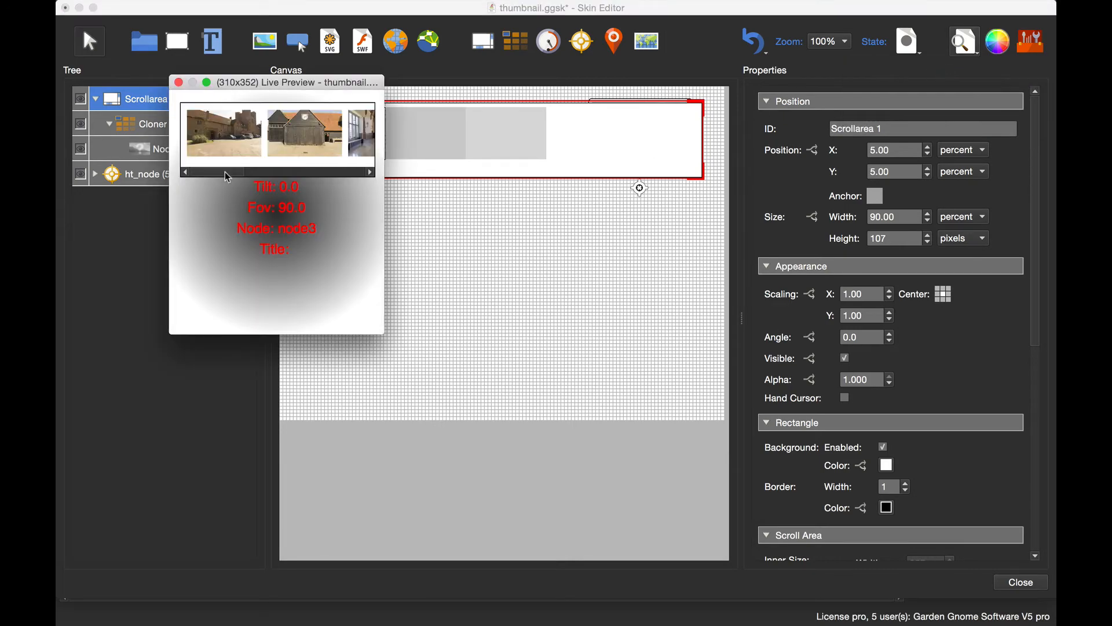
mouse_move(225, 171)
left_mouse_down()
mouse_move(350, 170)
mouse_move(213, 169)
mouse_move(349, 169)
mouse_move(228, 167)
left_mouse_up()
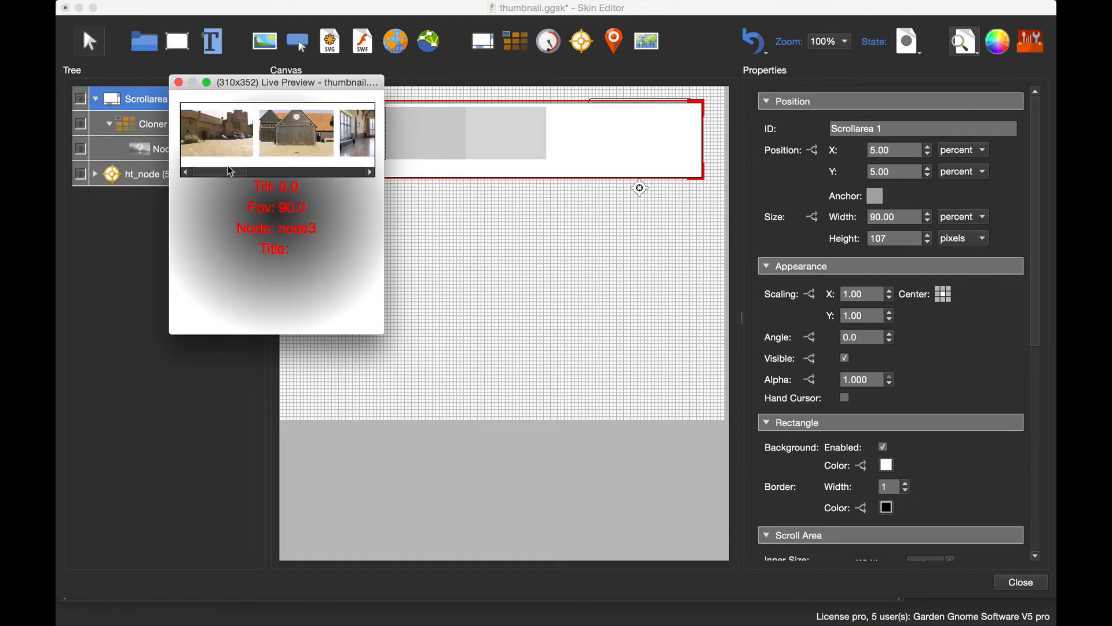
left_click(179, 83)
Preview the skin at the 468x202 iPhone Landscape size, scroll the thumbnails, enlarge the preview to about 580 by 346 pixels and close it.
left_click(969, 51)
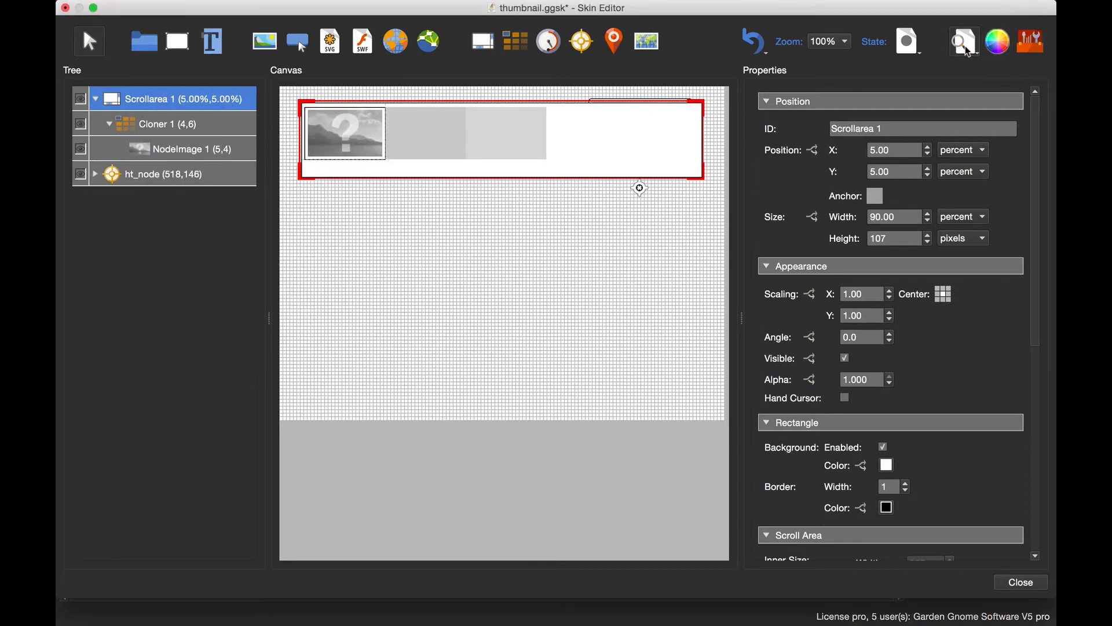
left_click(973, 86)
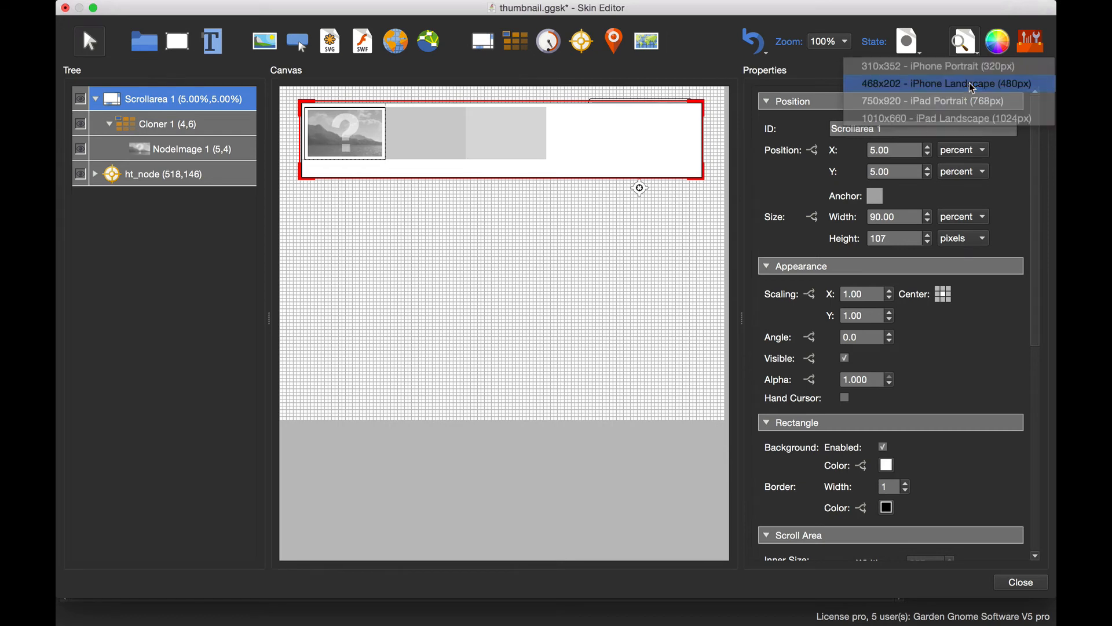
left_click_drag(304, 166, 372, 178)
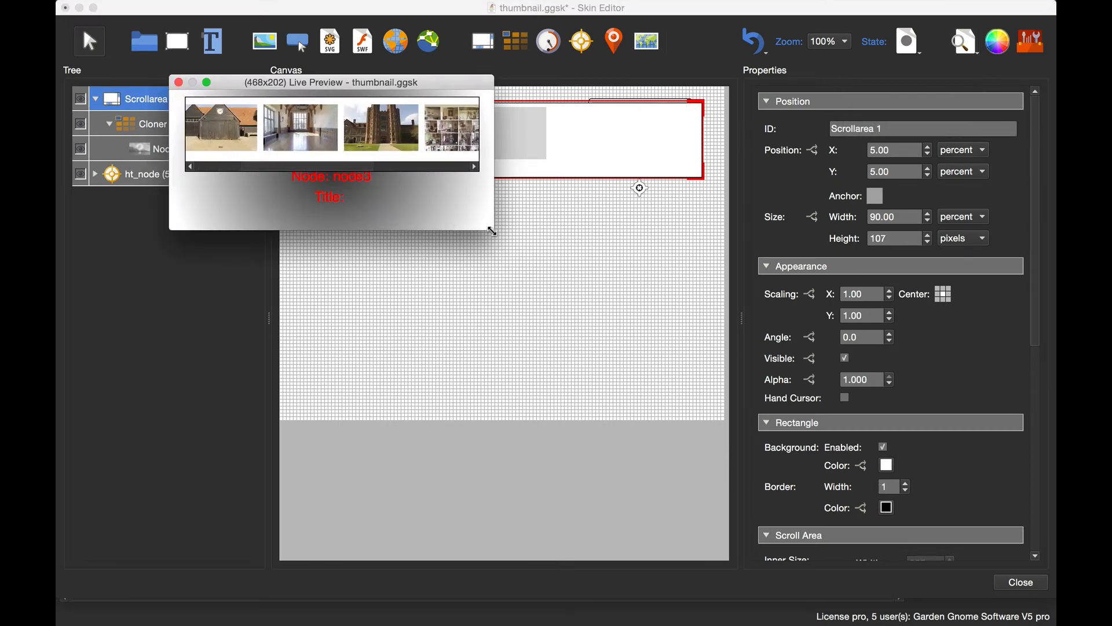
left_click_drag(493, 232, 572, 330)
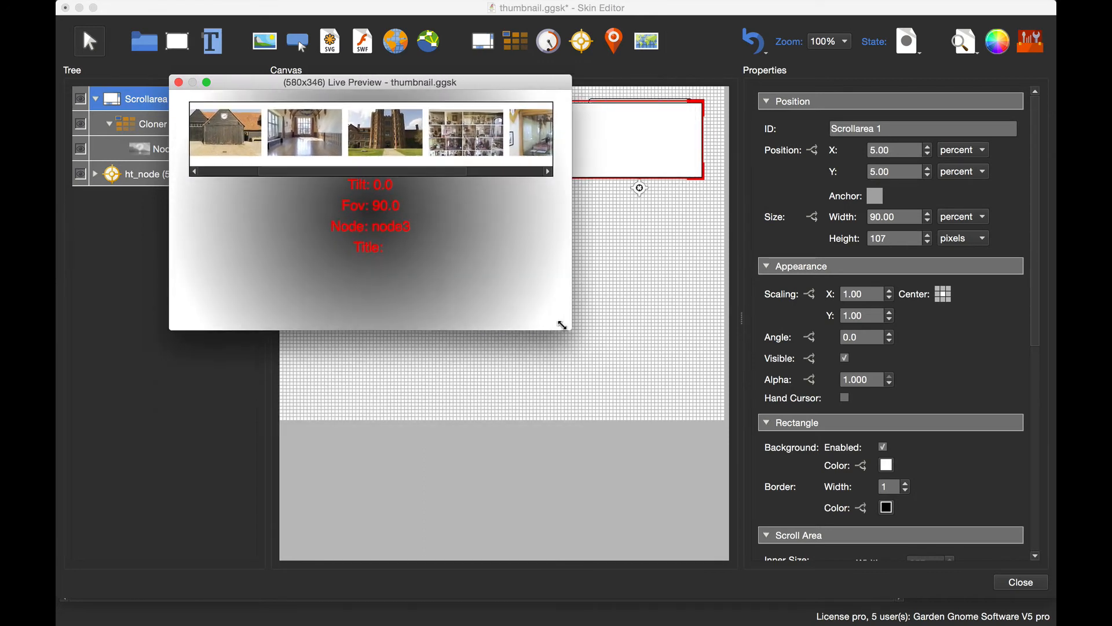
left_click(179, 83)
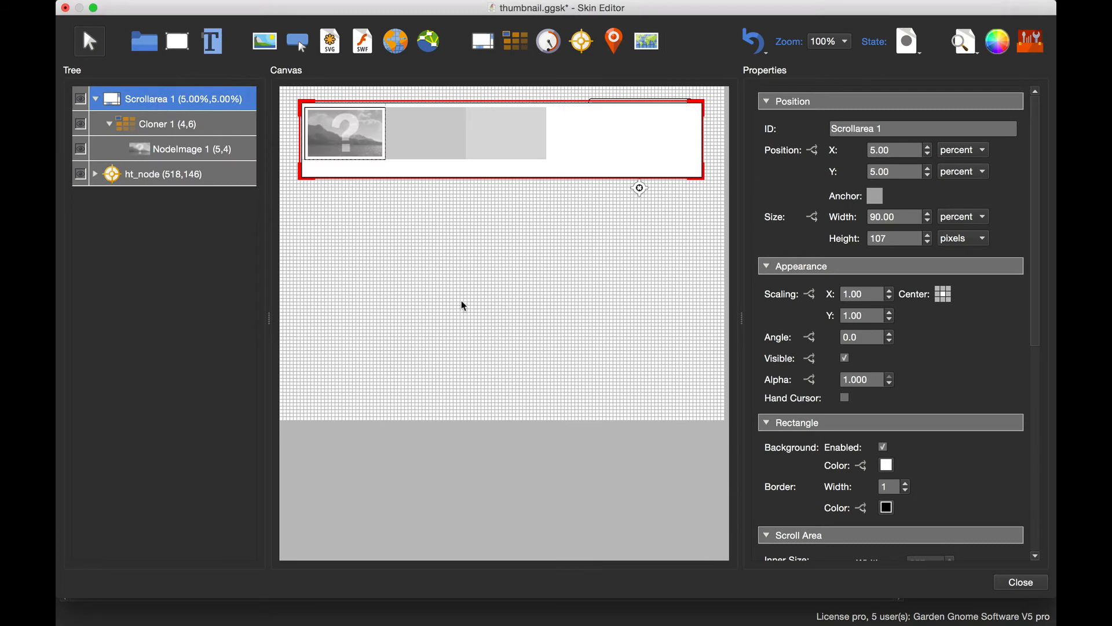
Collapse the scroll area in the element tree and make it invisible by default.
left_click(95, 99)
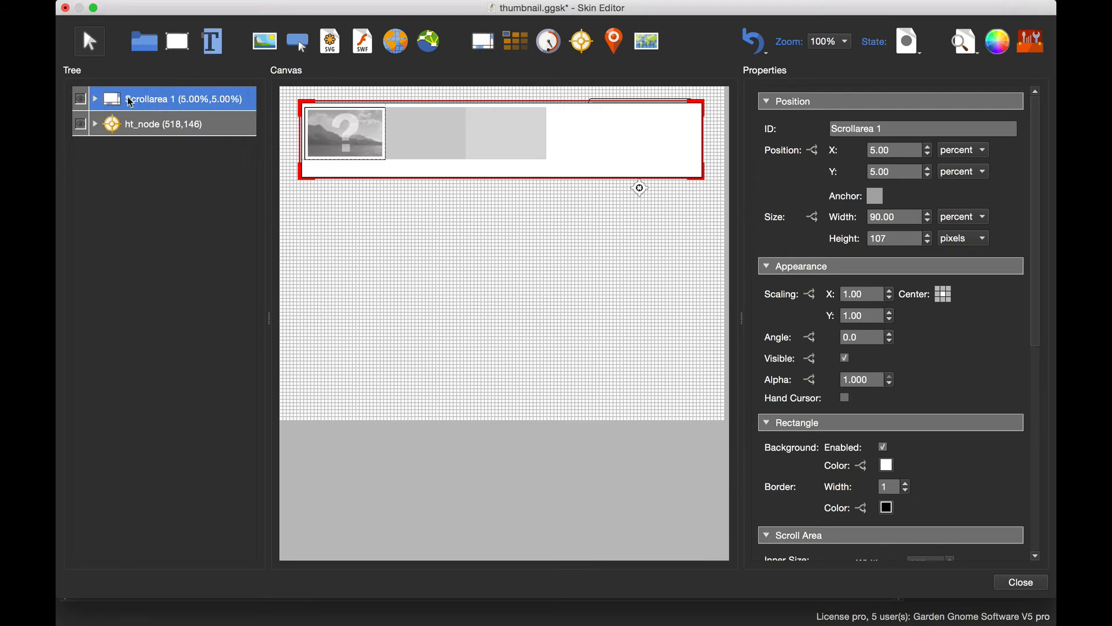
left_click(847, 359)
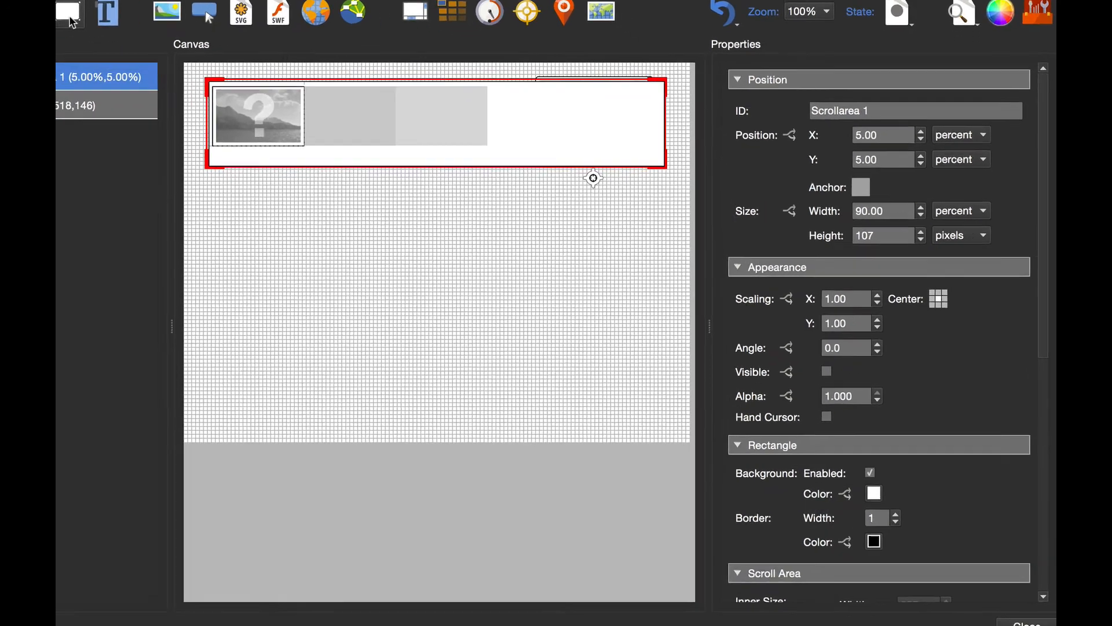
Draw a rectangle about 29 by 33 pixels in the canvas's lower-right corner, with a hand cursor and a border radius of 999.
left_click(495, 382)
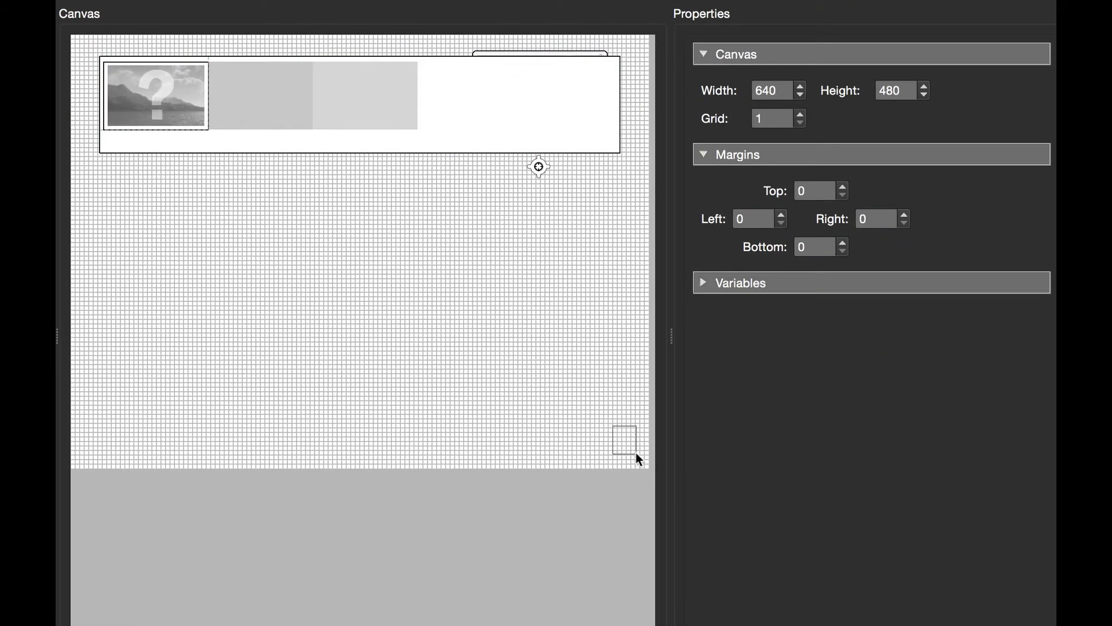
left_click_drag(636, 454, 638, 454)
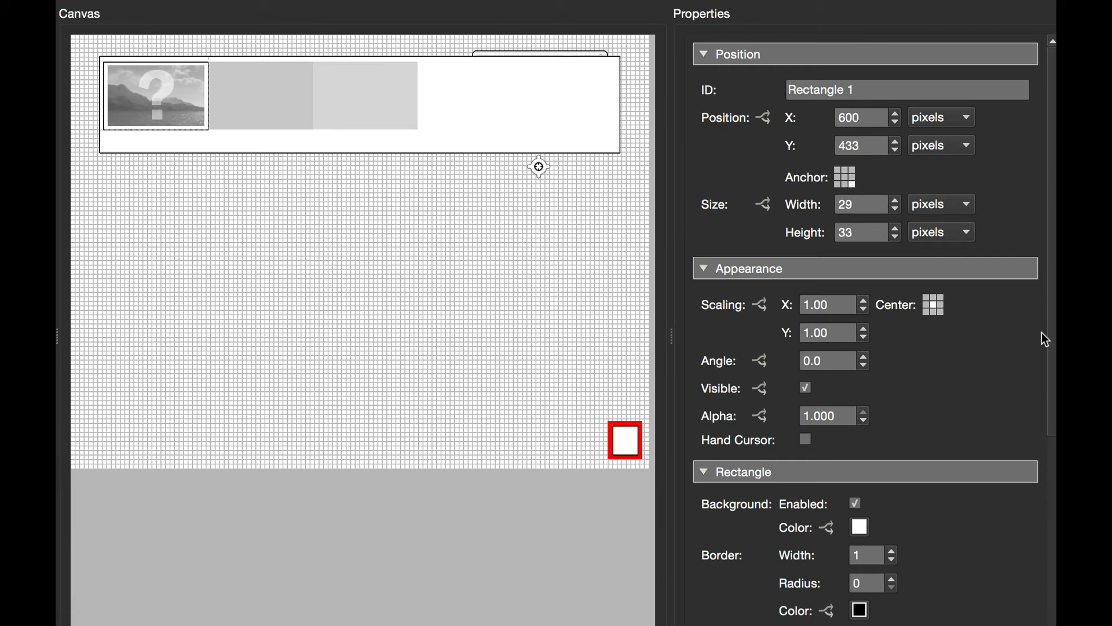
scroll(1019, 341, "down", 5)
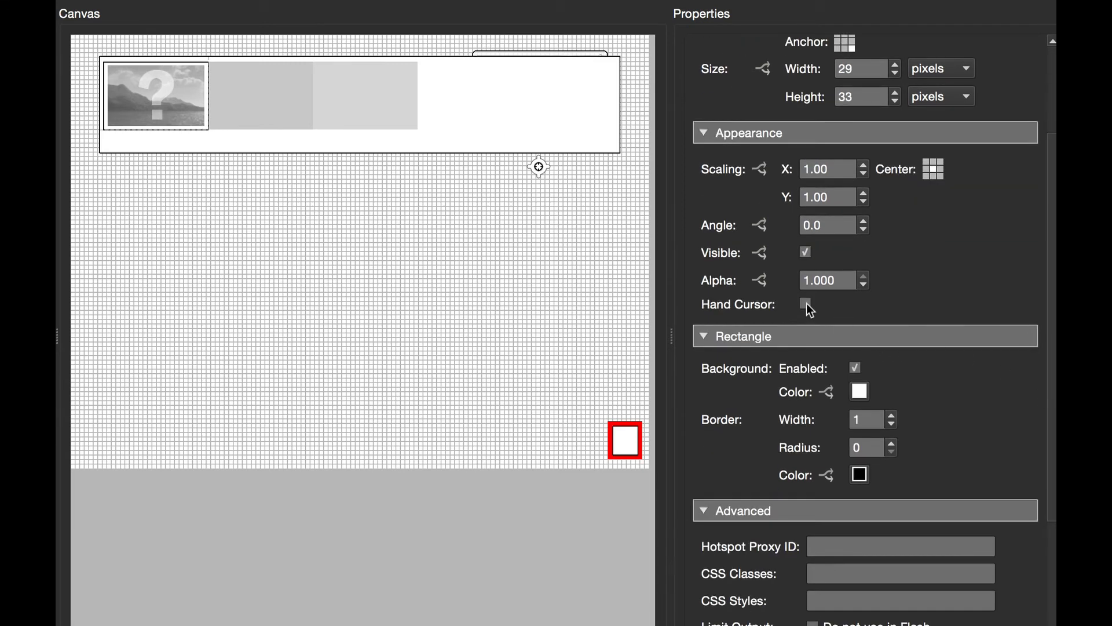
left_click(863, 447)
type("999")
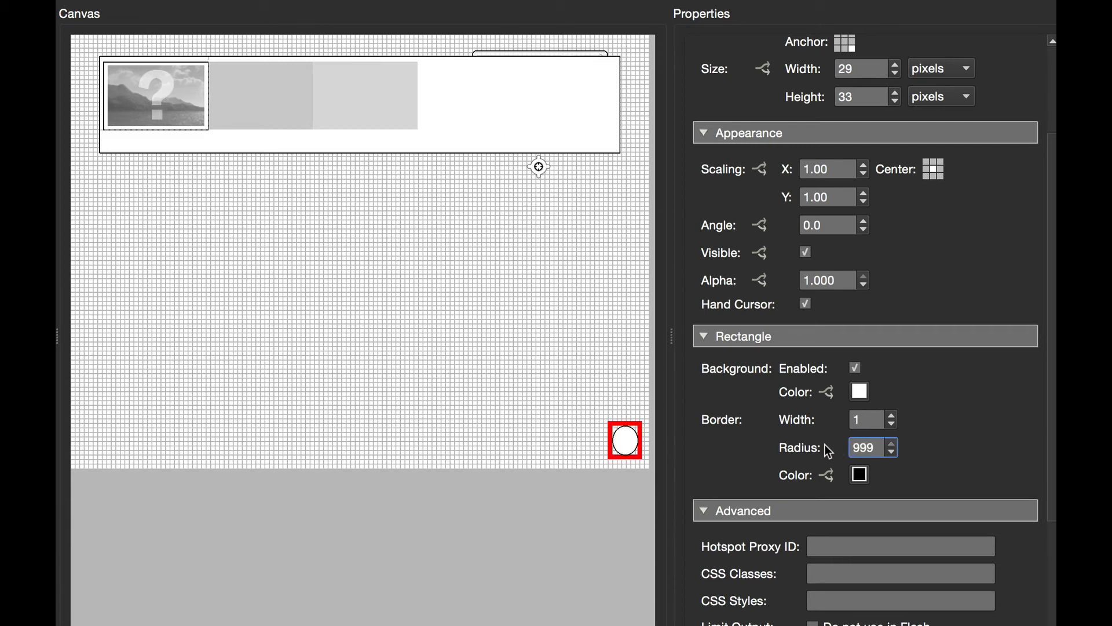
Add a Mouse Click action to the rectangle with Visibility set to Toggle Element Visibility and Scrollarea 1 as the target.
left_click_drag(1048, 406, 1050, 524)
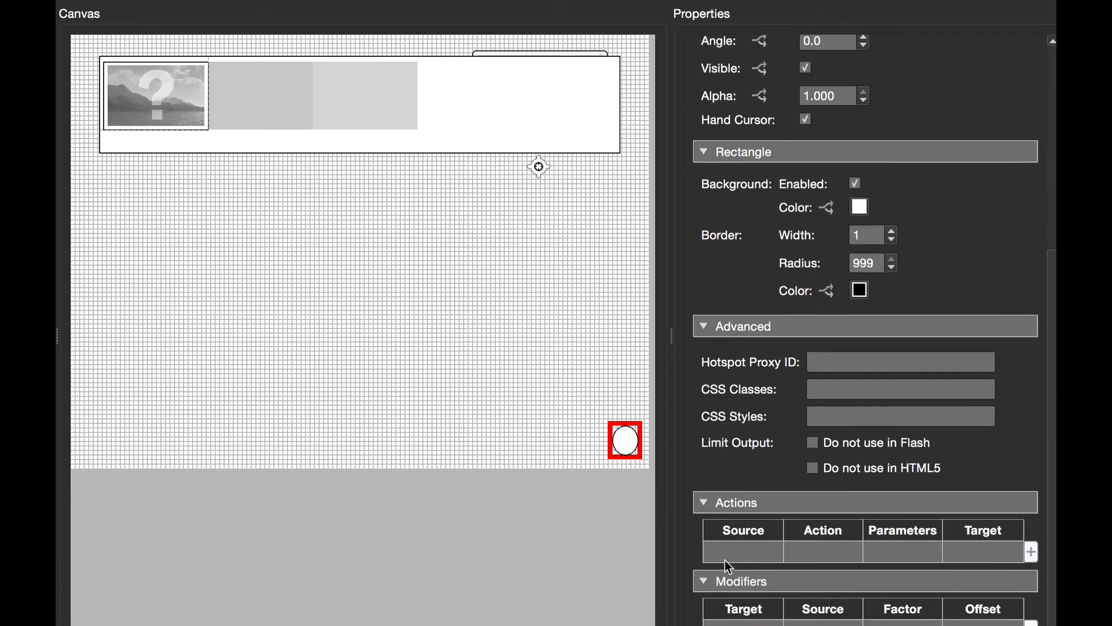
double_click(722, 559)
left_click(444, 288)
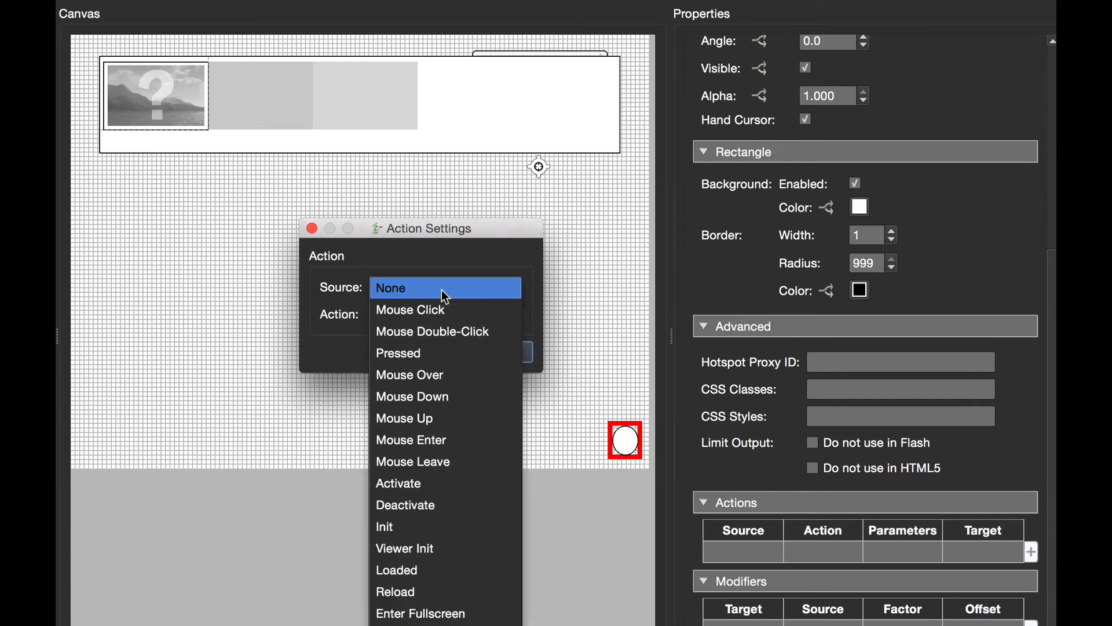
left_click(444, 311)
left_click(442, 316)
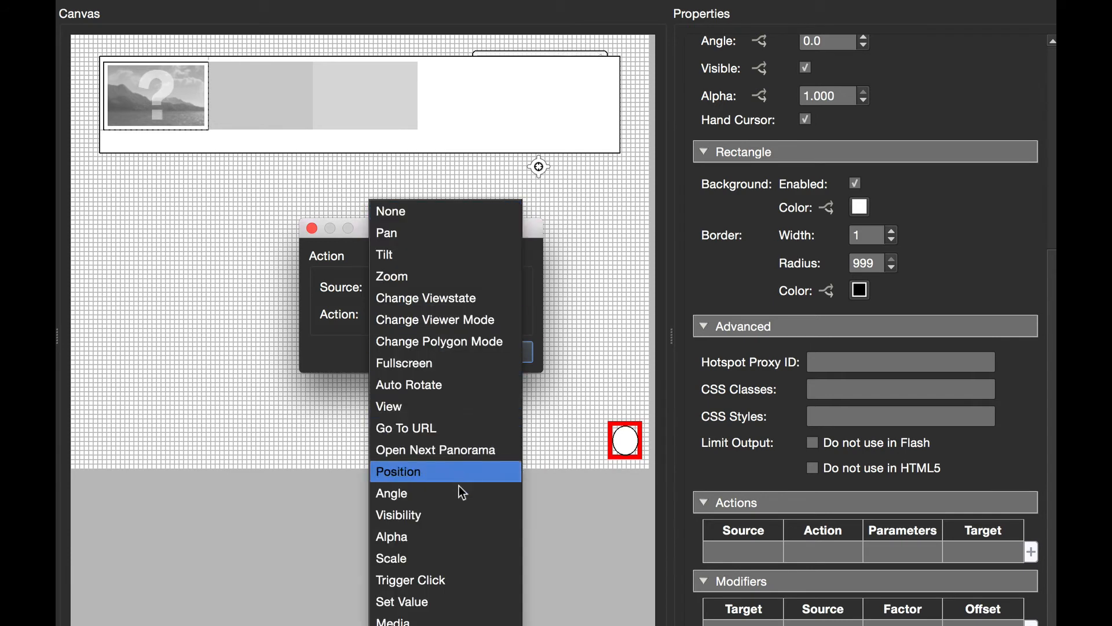
left_click(470, 515)
left_click(504, 342)
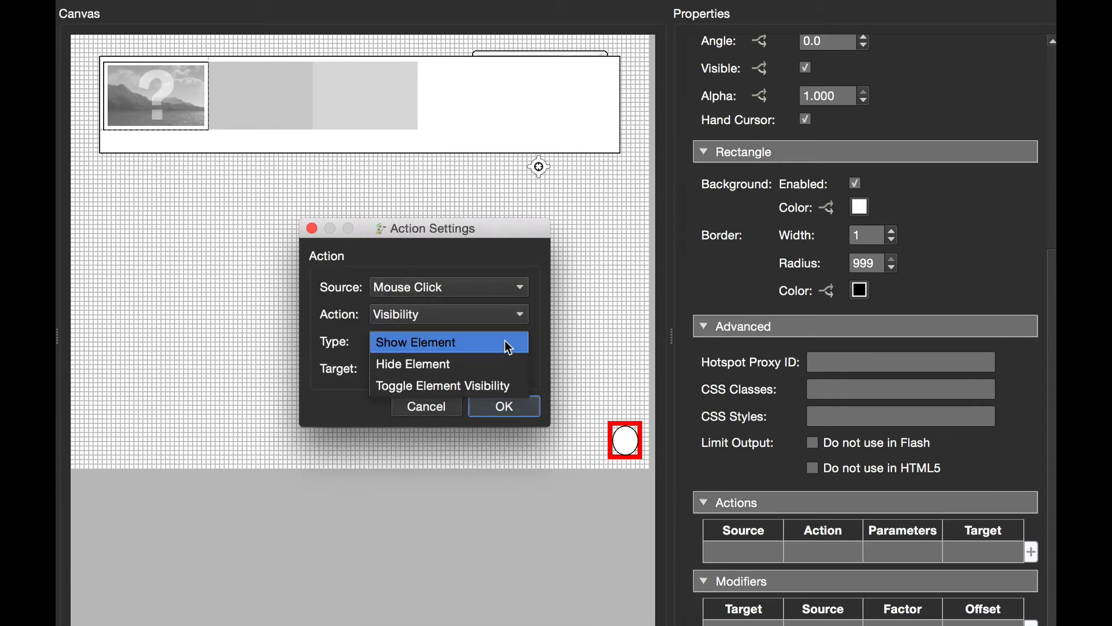
left_click(502, 384)
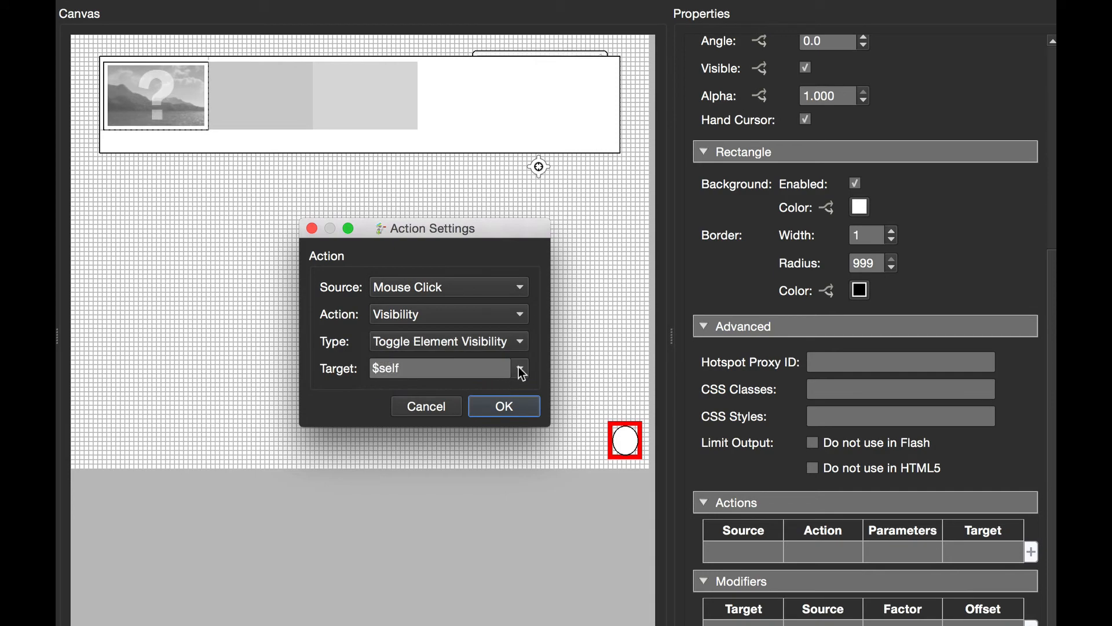
left_click(522, 370)
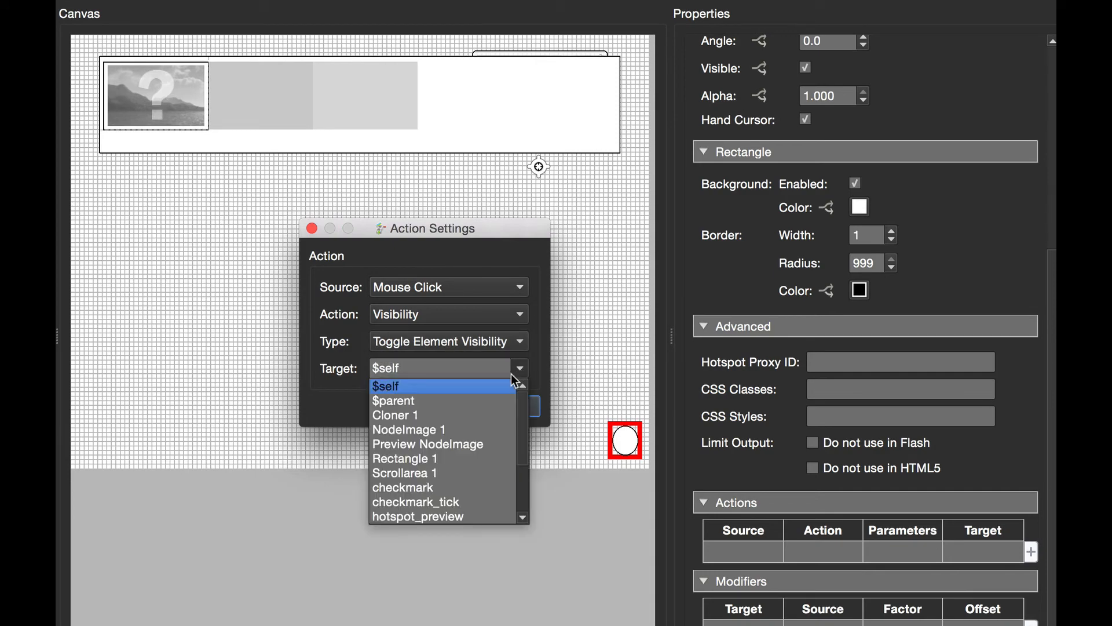
left_click(496, 471)
left_click(512, 414)
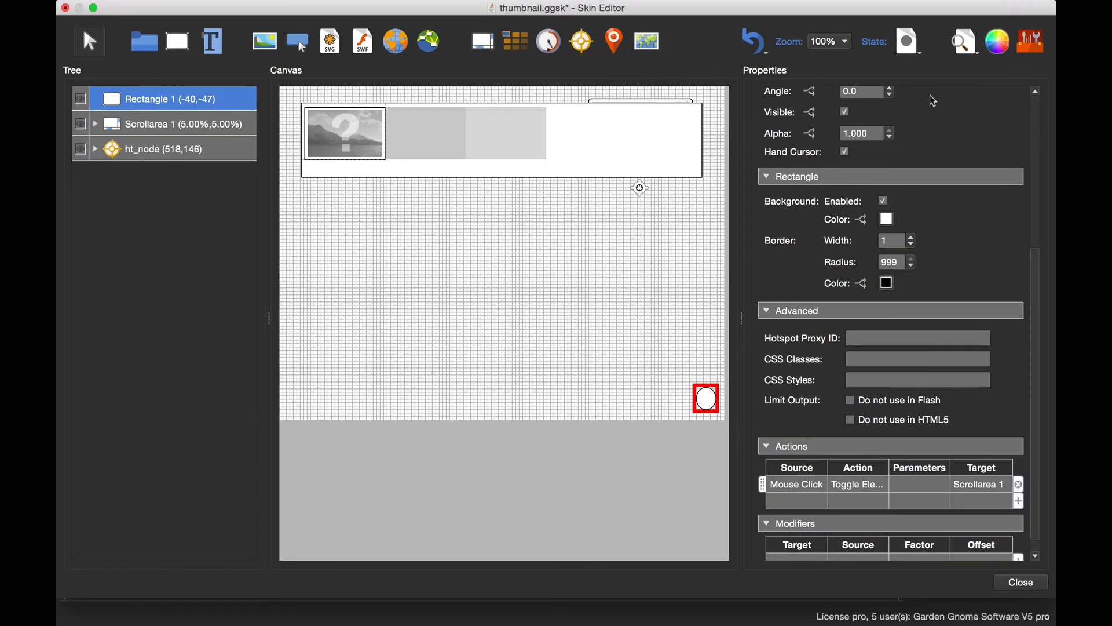
Preview the skin live, test showing and hiding the thumbnail menu with the round button, and close the preview.
left_click(965, 53)
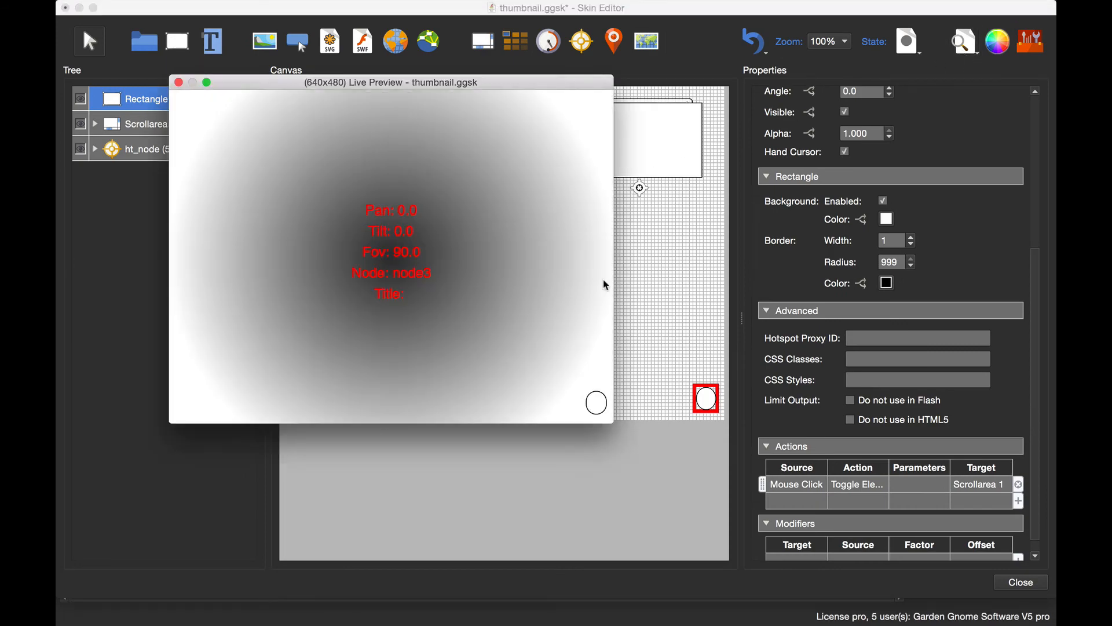
left_click(593, 406)
left_click(593, 406)
left_click(593, 405)
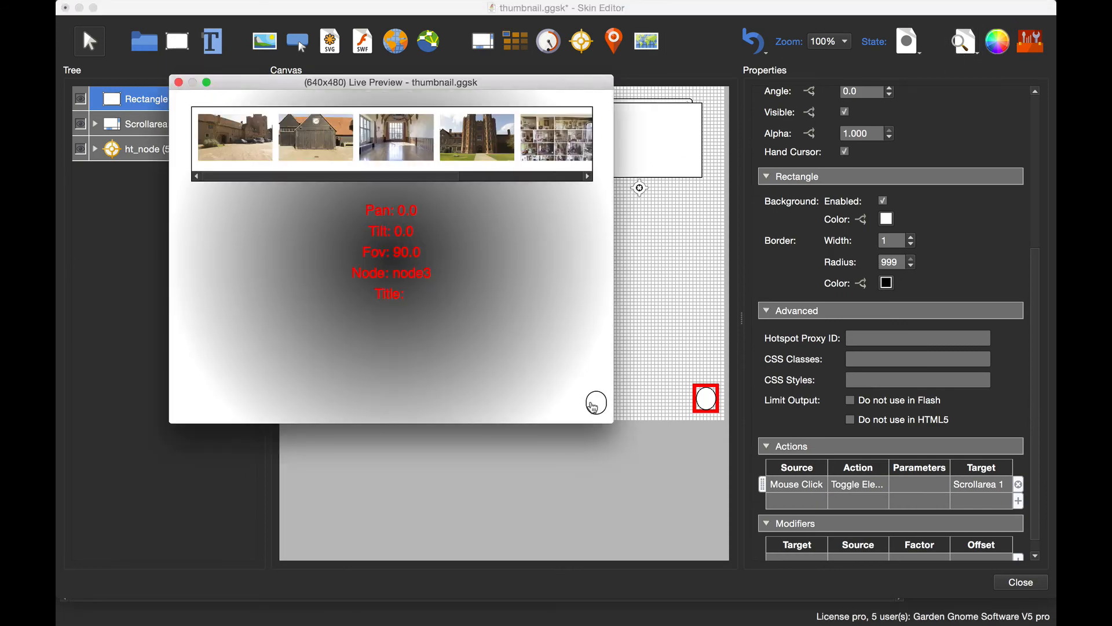
left_click(593, 406)
left_click(178, 82)
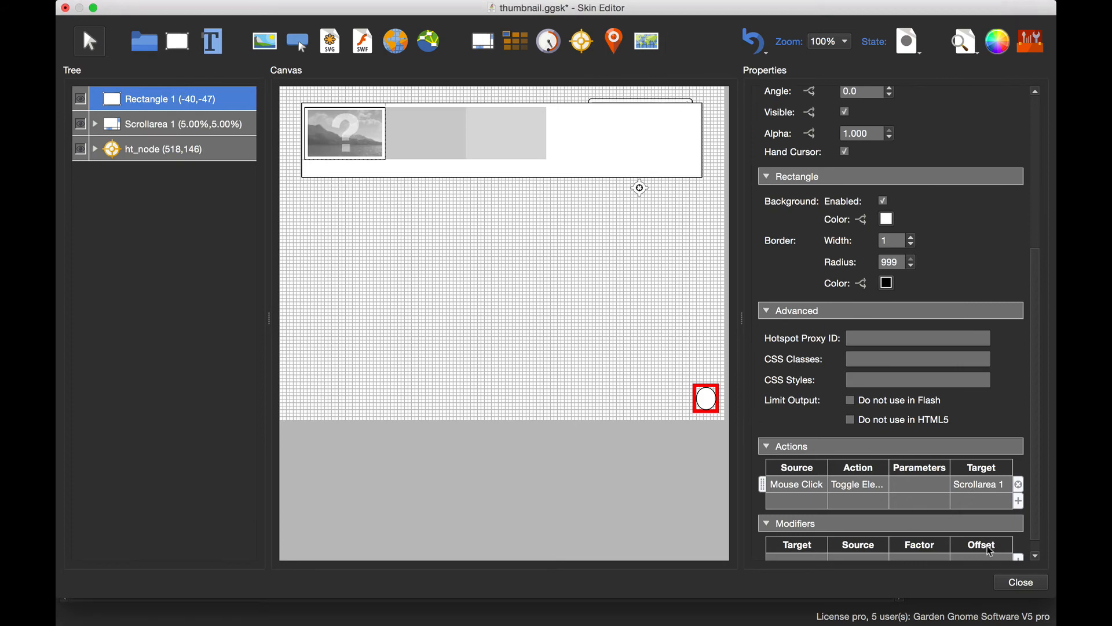
Close the skin editor with the skin saved, generate the HTML5 output, and open the finished tour in the browser.
left_click(1041, 585)
left_click(639, 313)
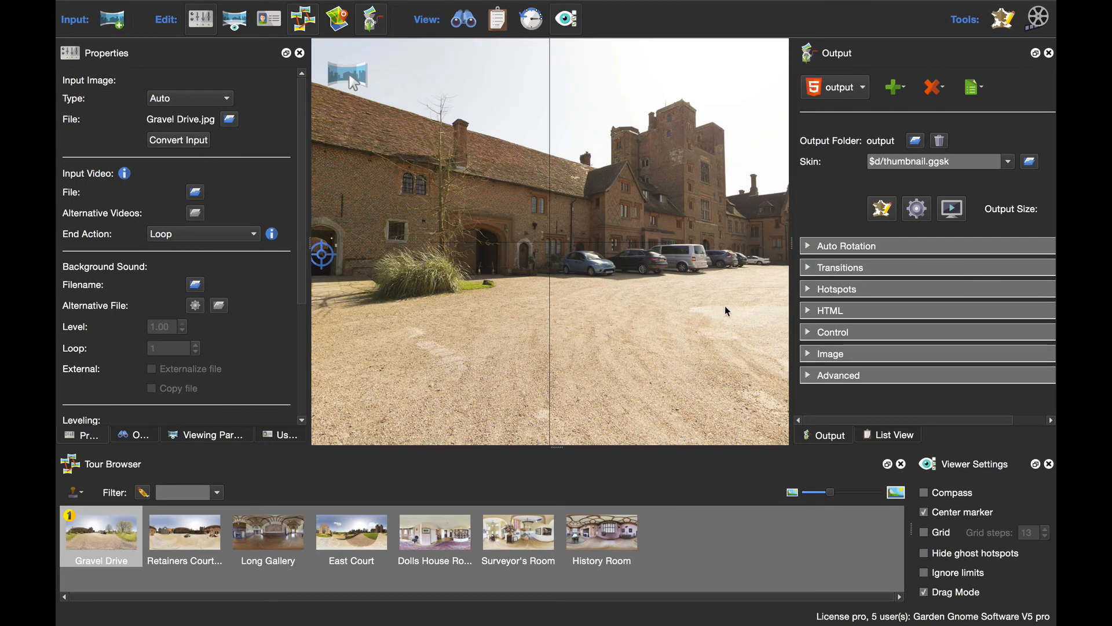
left_click(910, 217)
left_click(669, 320)
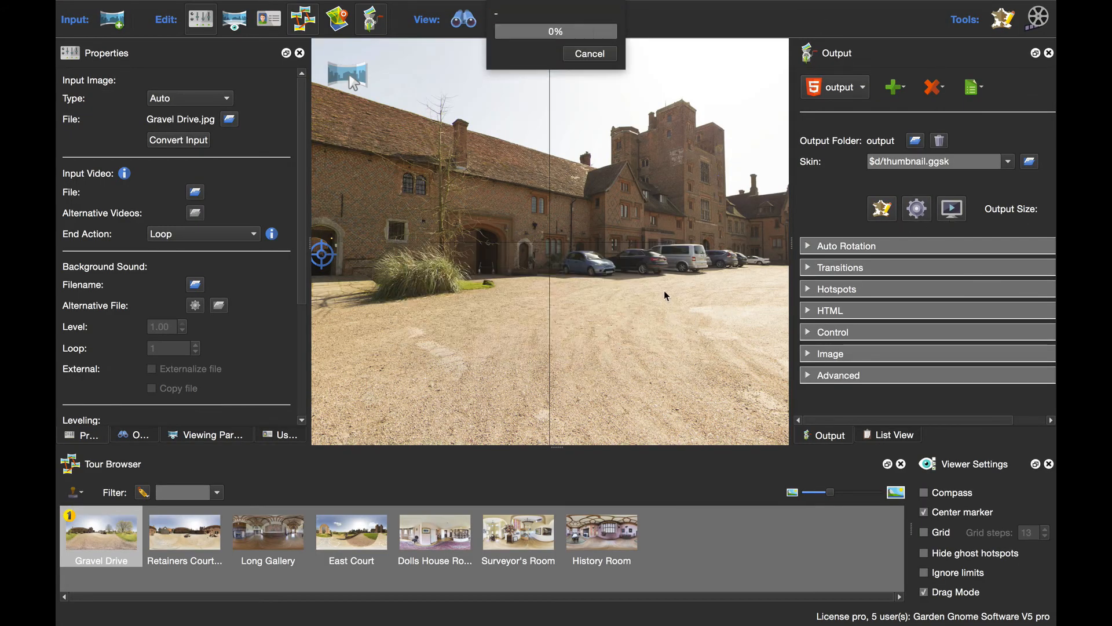
left_click(953, 210)
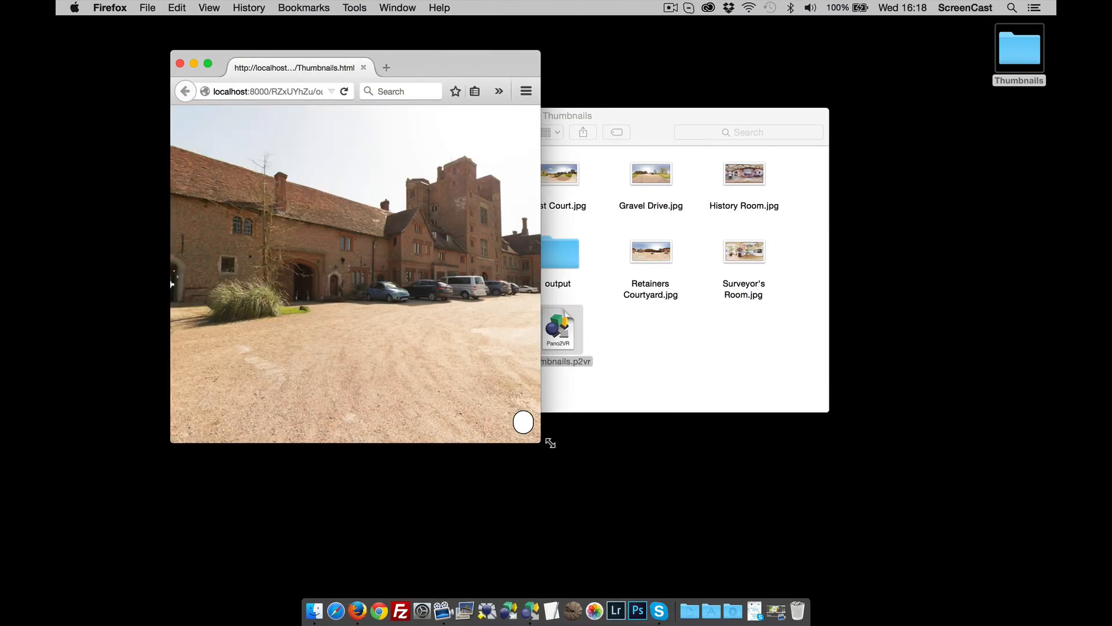
Test the thumbnail menu in the browser by showing it, scrolling it, panning the panorama, and resizing the window wider and narrower.
left_click_drag(550, 443, 753, 479)
left_click(735, 460)
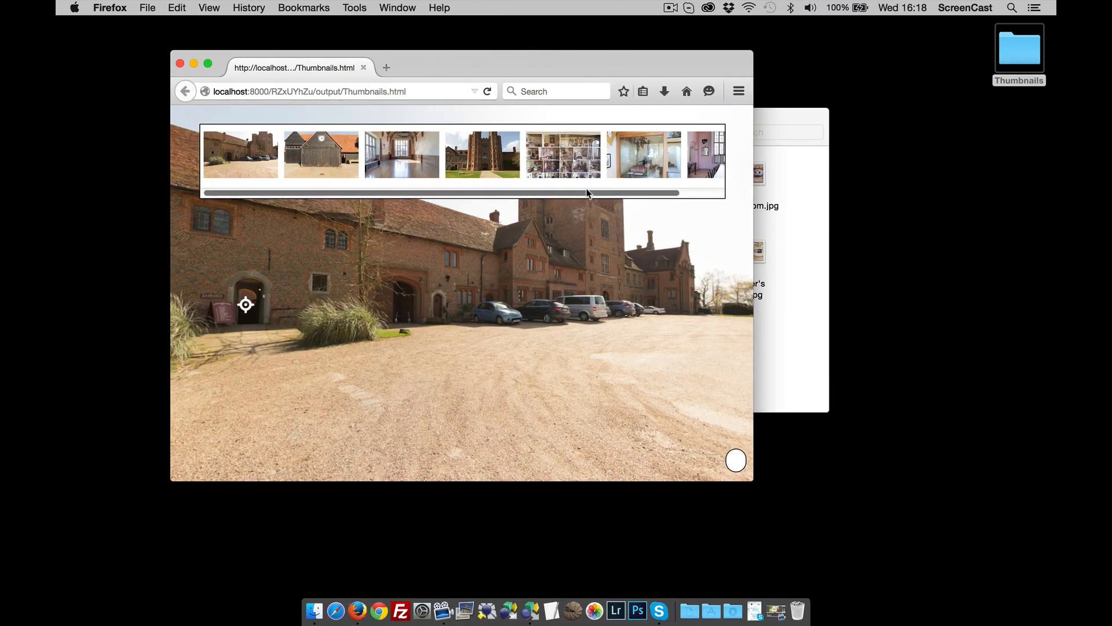
left_click_drag(578, 63, 623, 74)
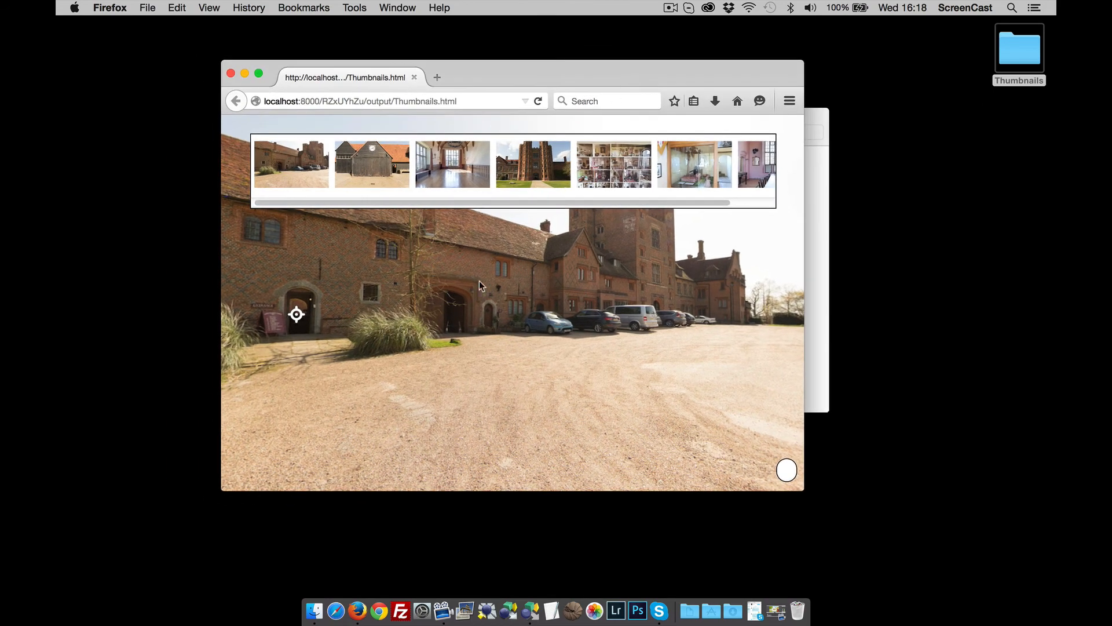
left_click_drag(479, 281, 533, 281)
left_click_drag(603, 203, 638, 203)
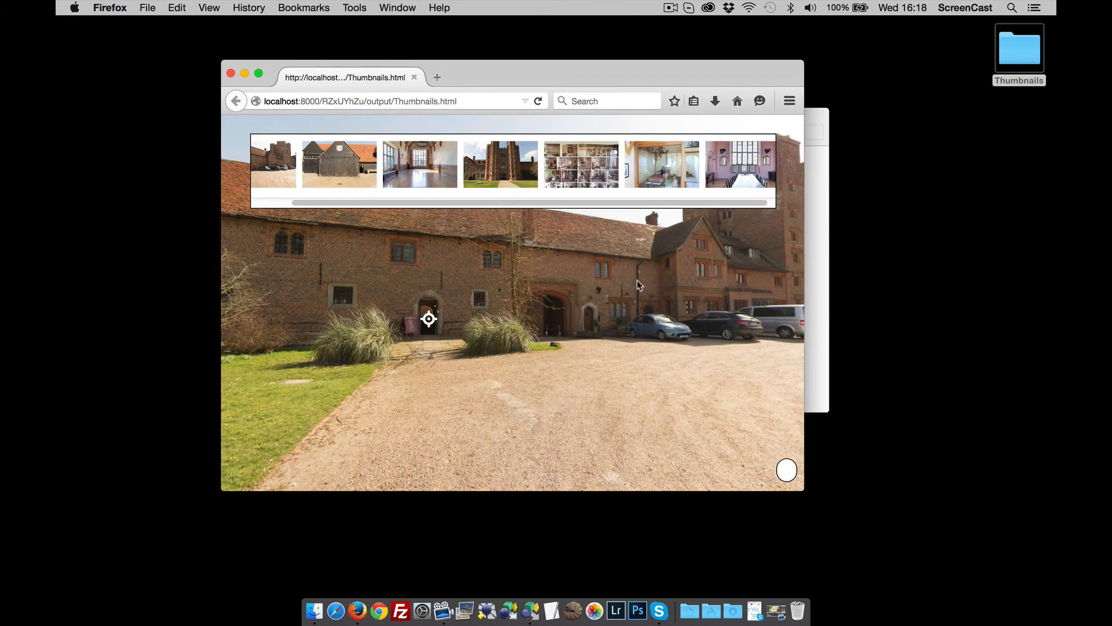
left_click_drag(803, 490, 640, 478)
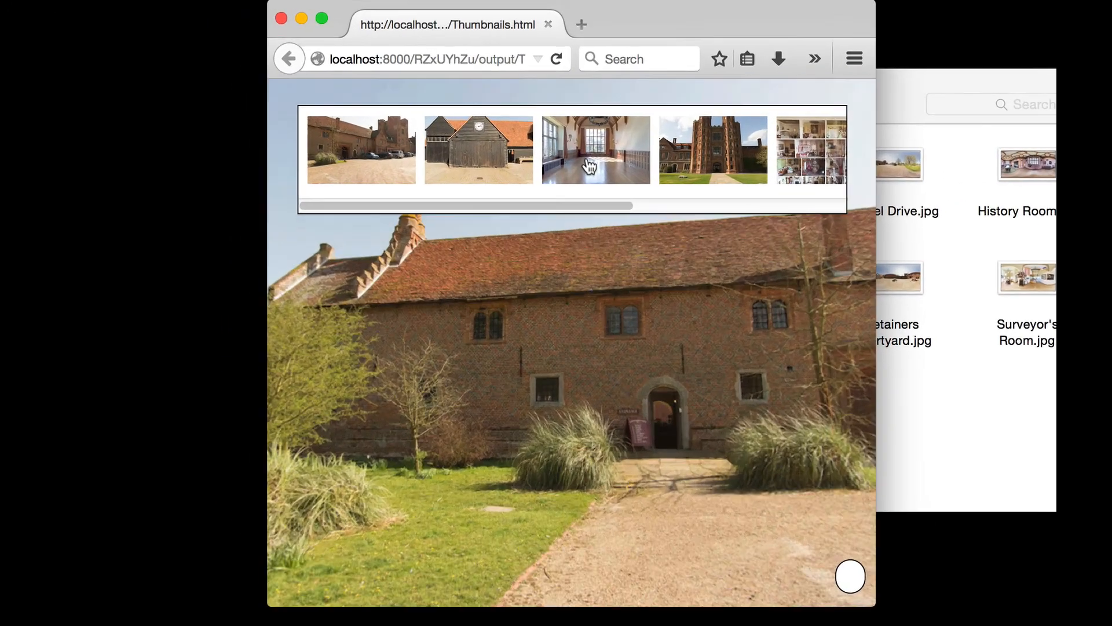
Visit the Long Gallery and the Dolls House Room from the thumbnail menu and pan around each panorama.
left_click(443, 173)
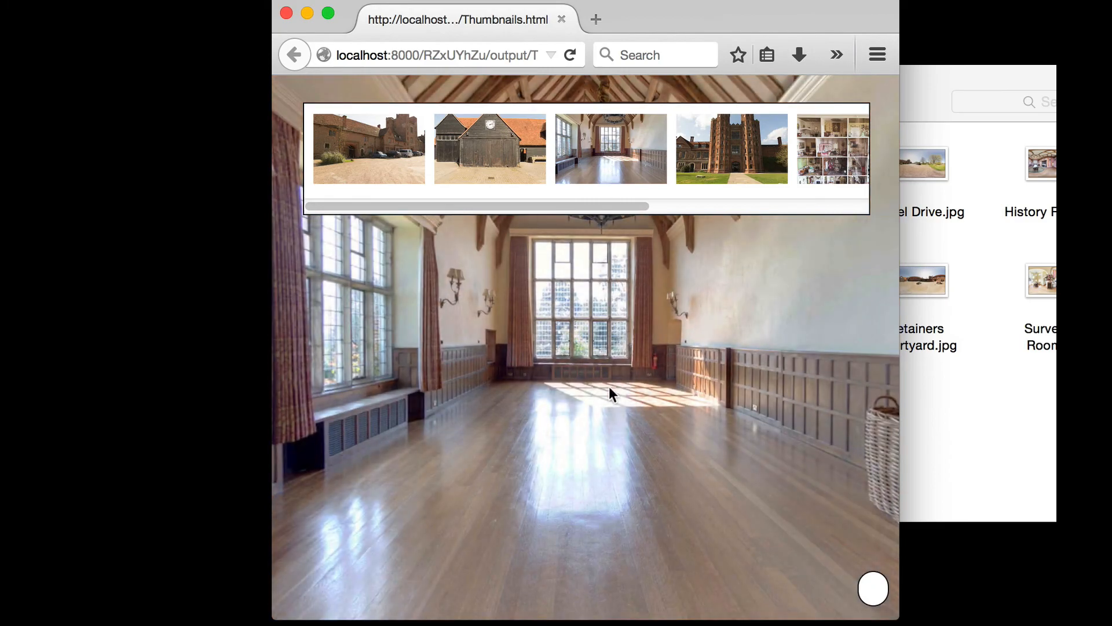
left_click_drag(609, 387, 561, 395)
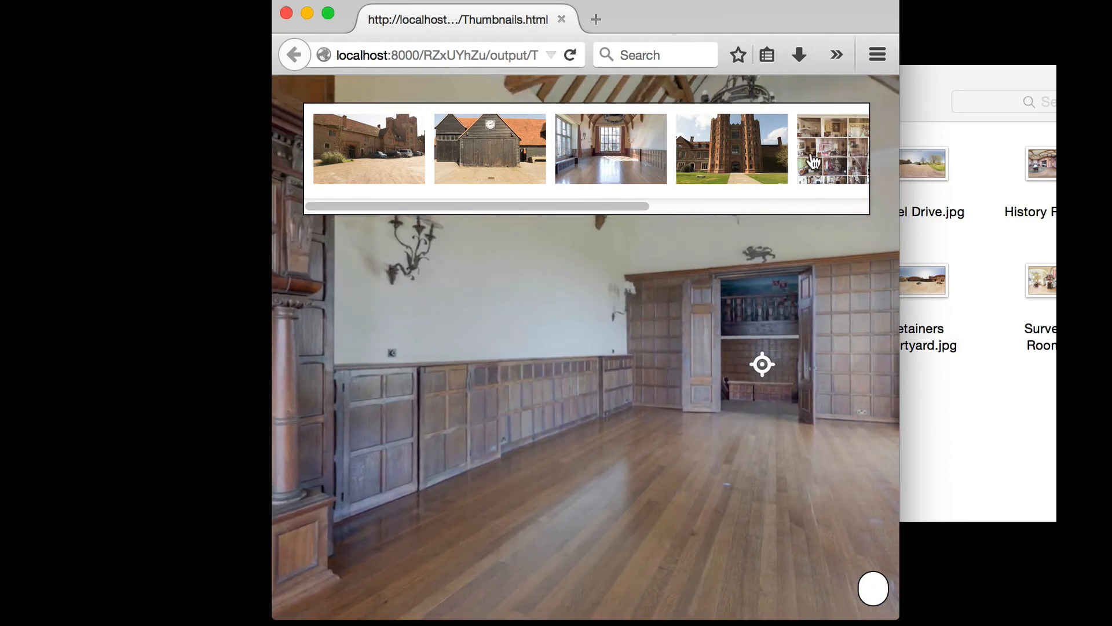
left_click(811, 159)
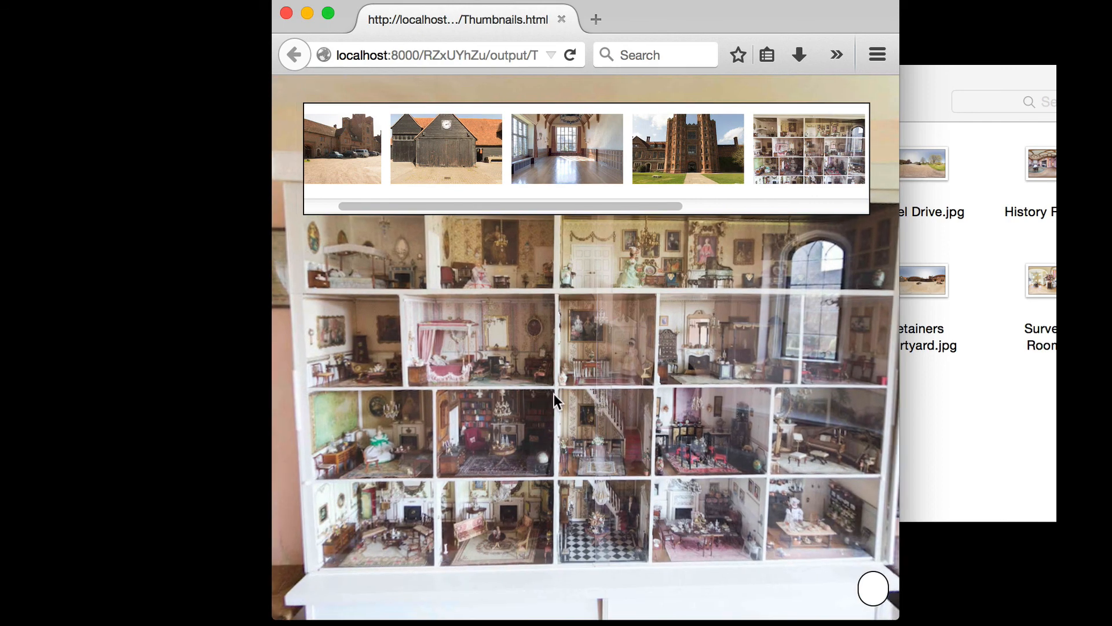
left_click_drag(553, 393, 710, 402)
Follow the hotspot to the Surveyor's Room, continue to the History Room, and enlarge the browser window to check the menu's width.
mouse_move(605, 327)
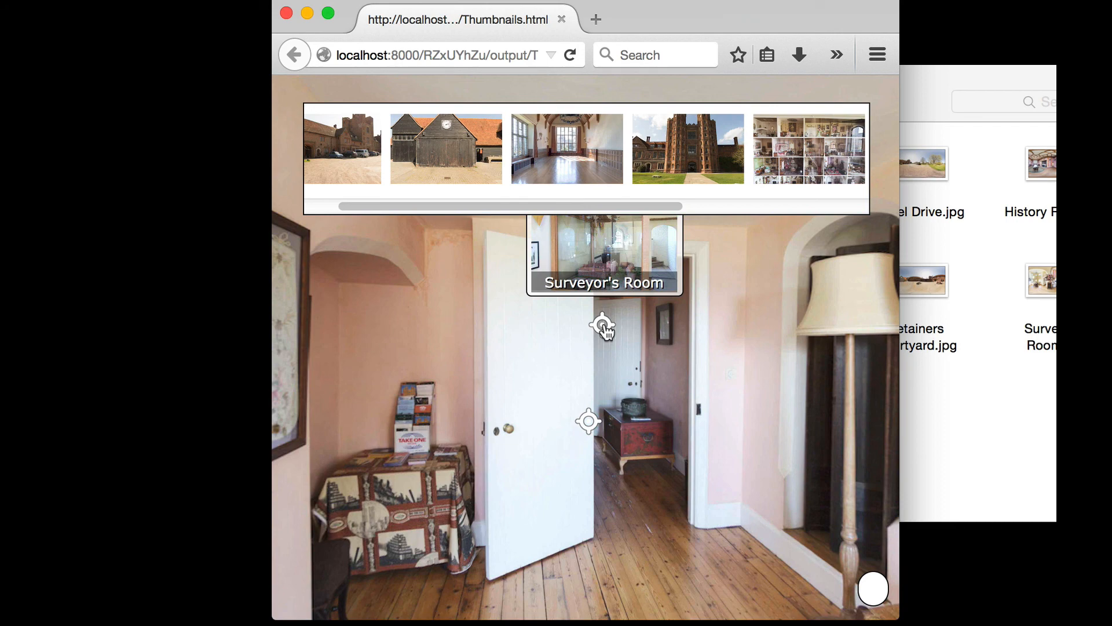
left_click(604, 326)
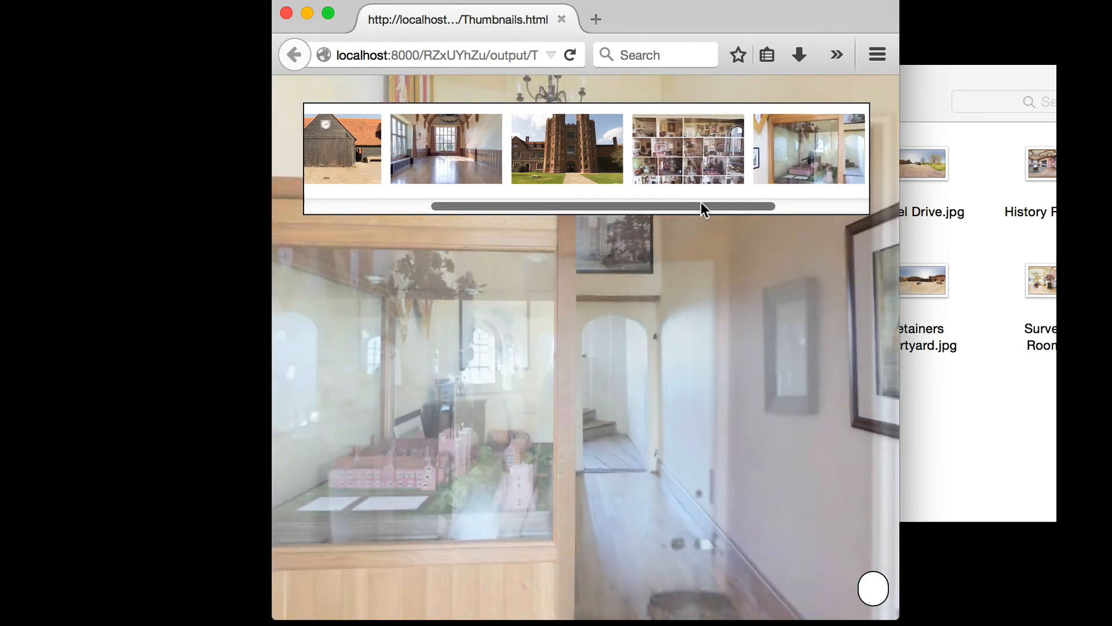
left_click(591, 361)
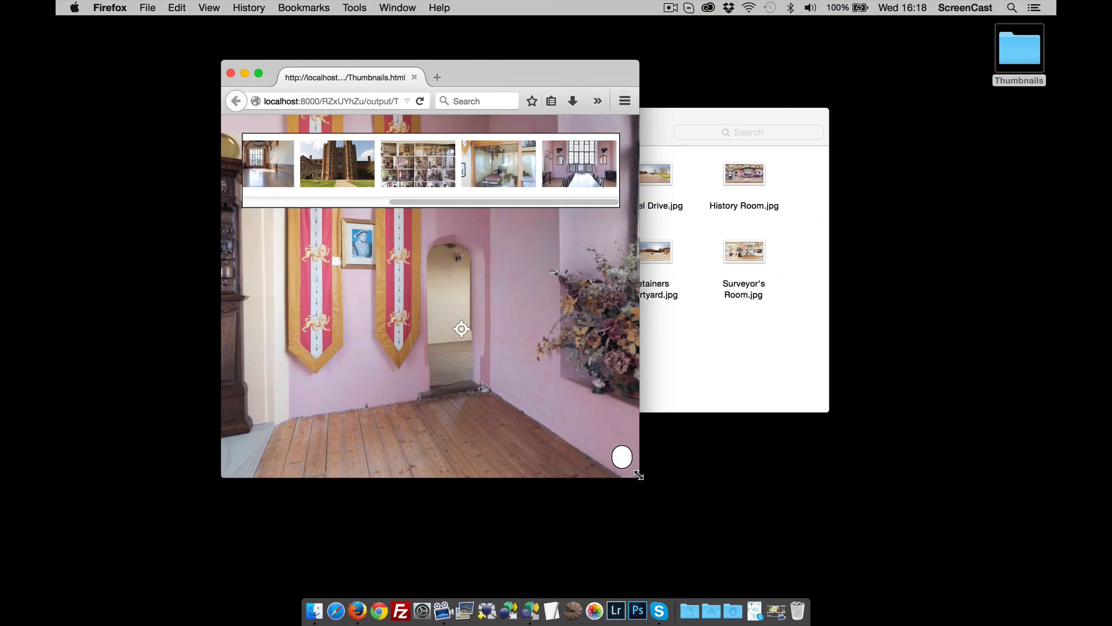
left_click_drag(637, 472, 809, 529)
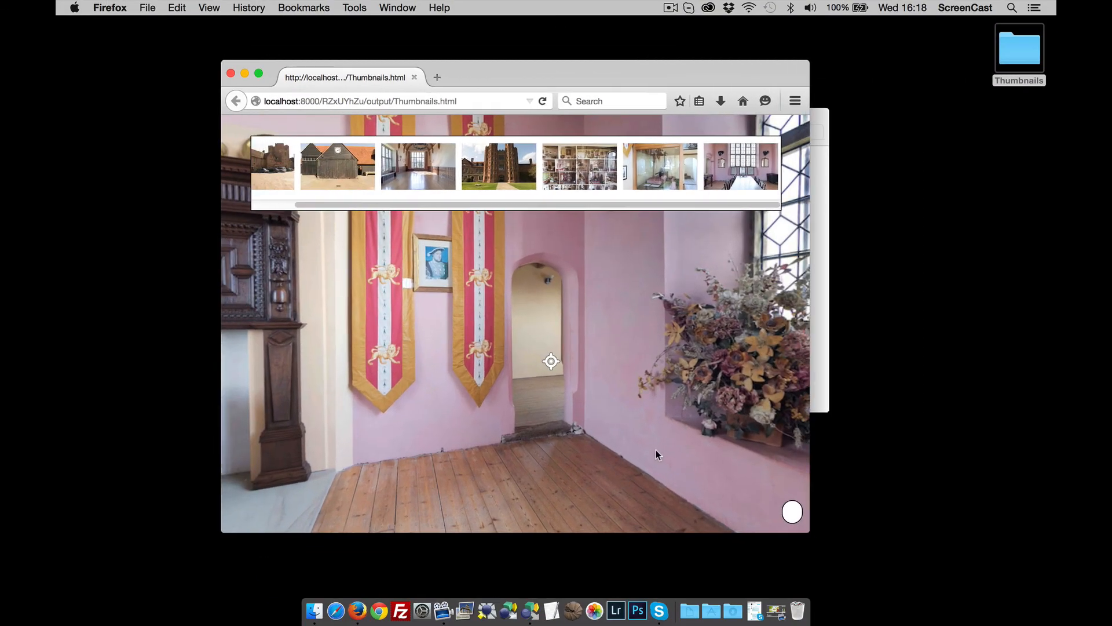